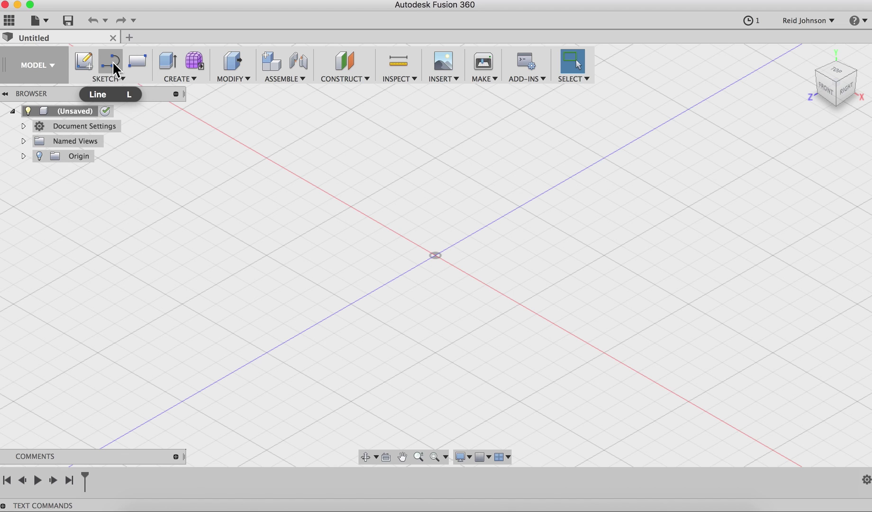
# Step: Start an empty sketch on the XZ ground origin plane with 3D Sketch enabled, shown in the home view
pyautogui.click(113, 64)
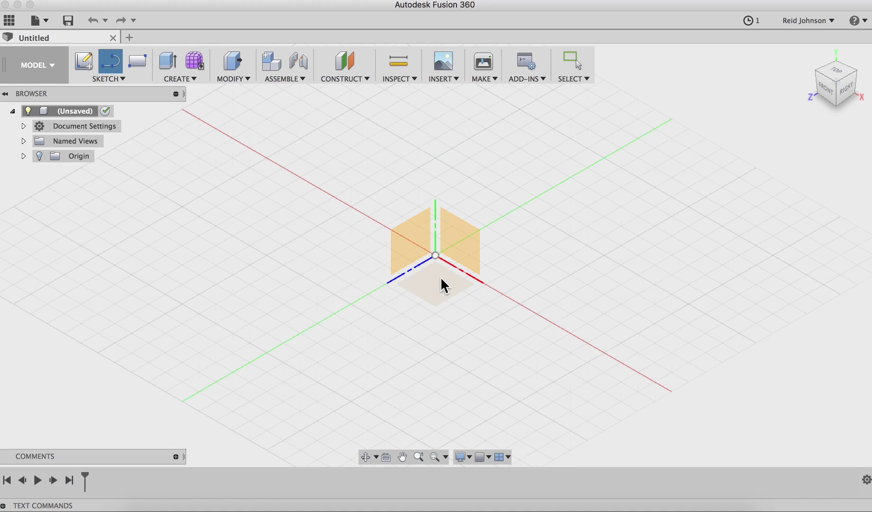
pyautogui.click(439, 276)
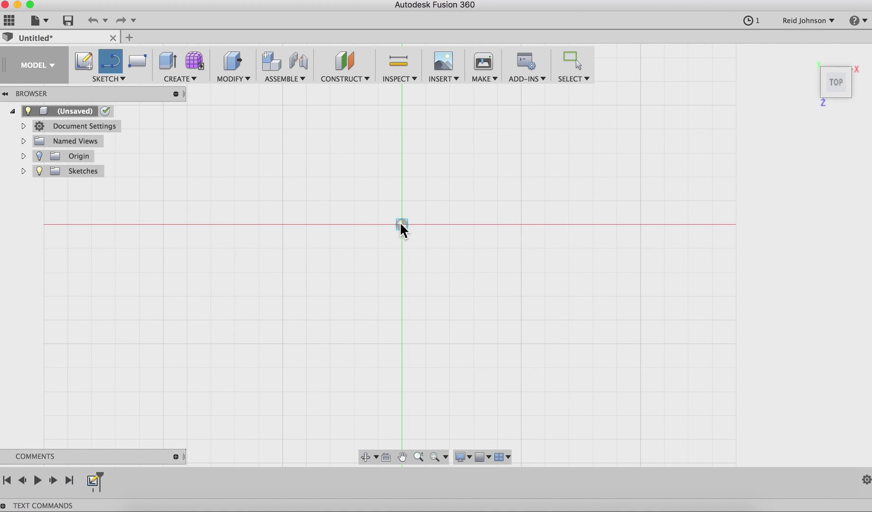
pyautogui.click(401, 224)
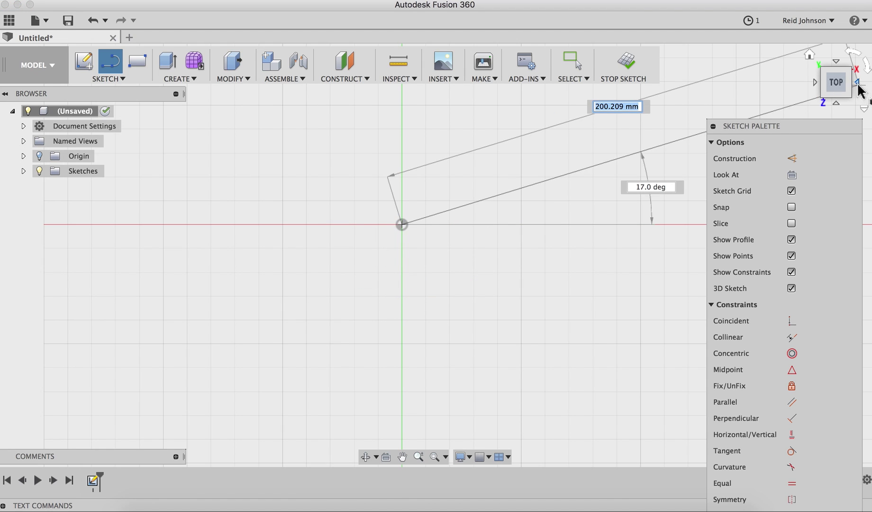
pyautogui.click(809, 55)
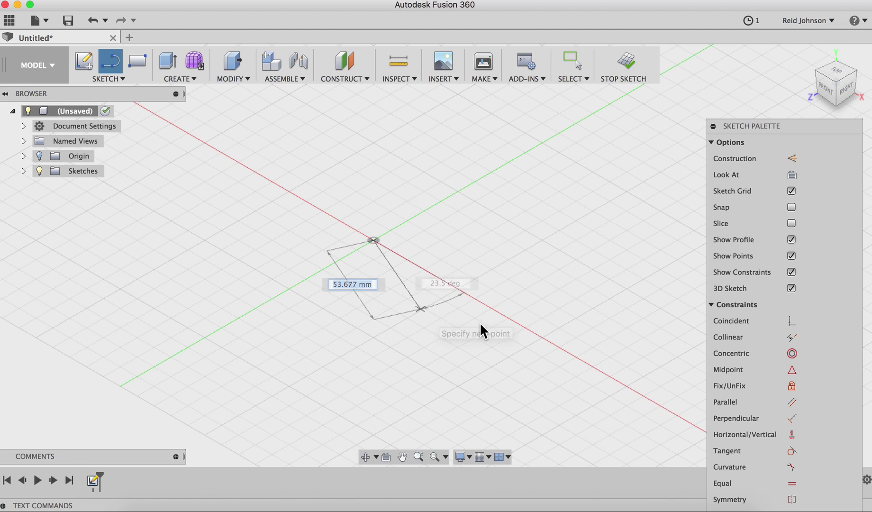
pyautogui.press('Escape')
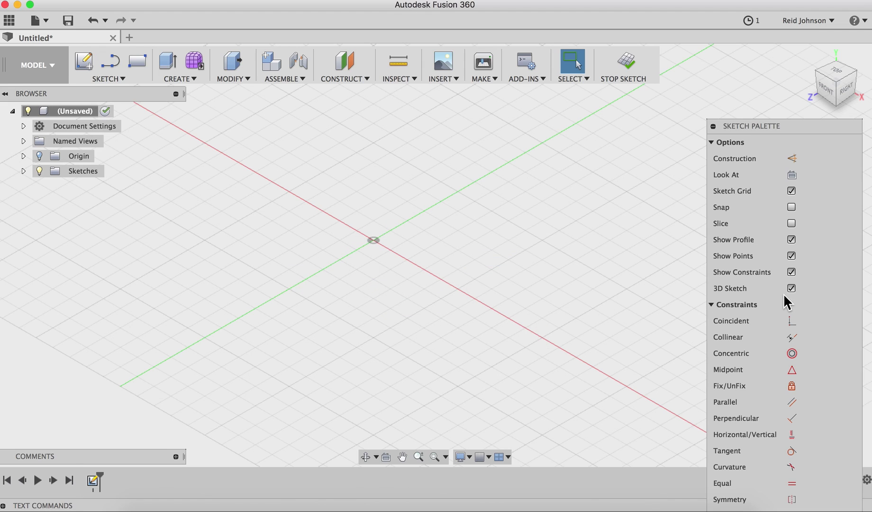
pyautogui.click(804, 22)
pyautogui.click(802, 50)
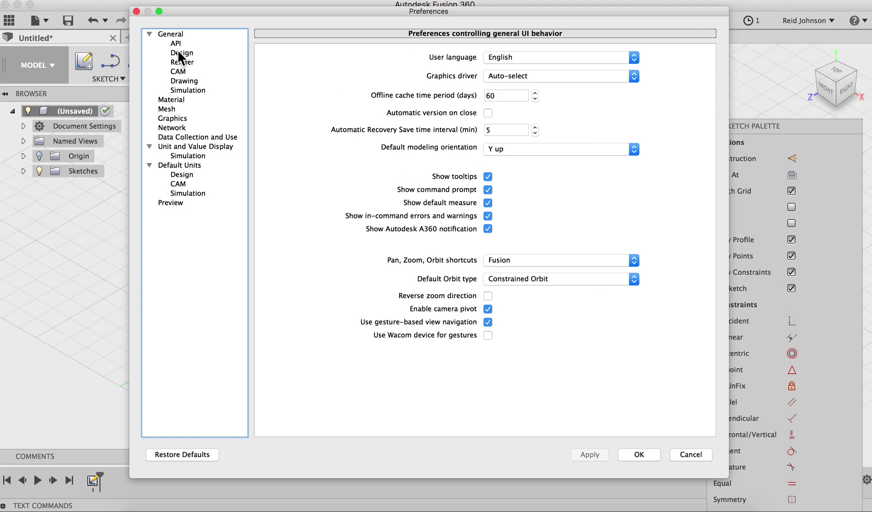
pyautogui.click(179, 53)
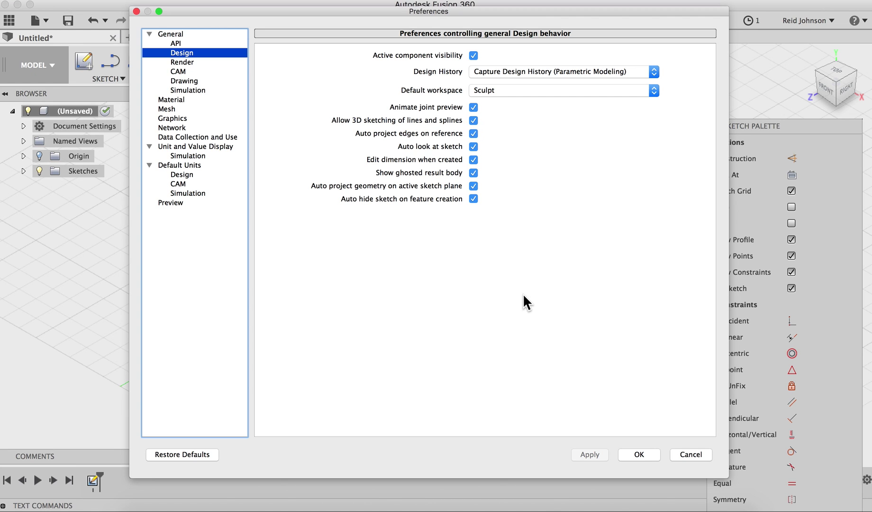
pyautogui.click(640, 453)
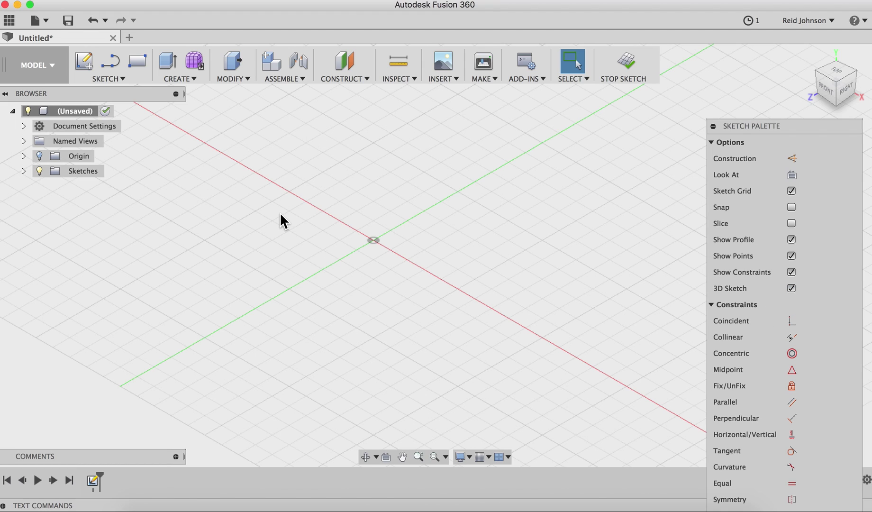
# Step: Draw a 50 mm line from the origin along the red X axis
pyautogui.click(111, 63)
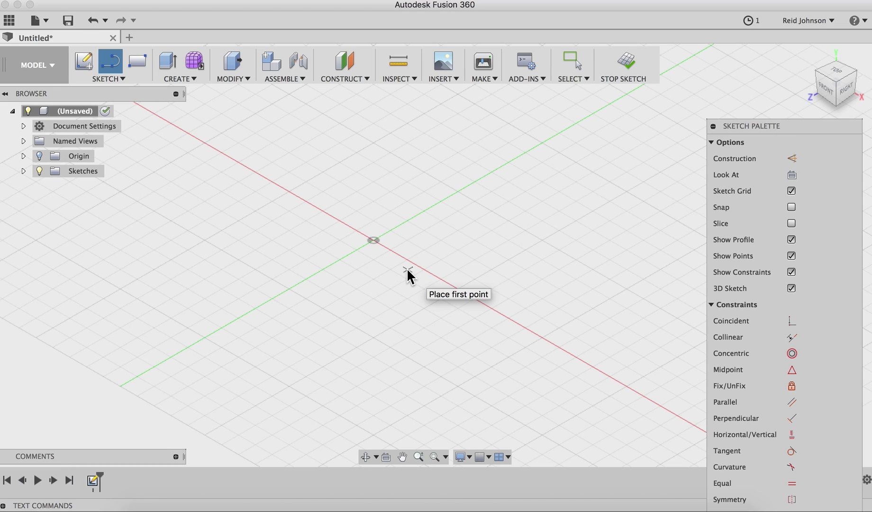
pyautogui.click(373, 241)
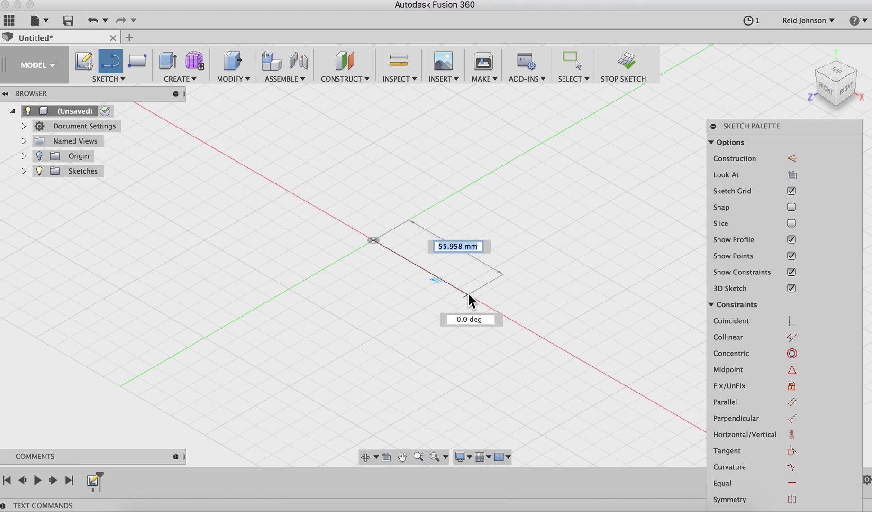
pyautogui.write('50')
pyautogui.press('Tab')
pyautogui.press('Return')
pyautogui.press('Escape')
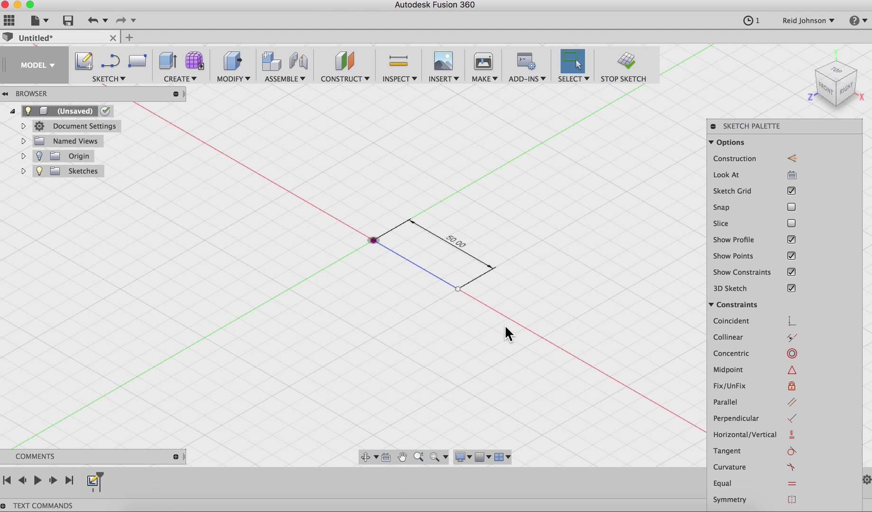
# Step: Draw a second 50 mm line along X, continuing from the first line's end
pyautogui.press('l')
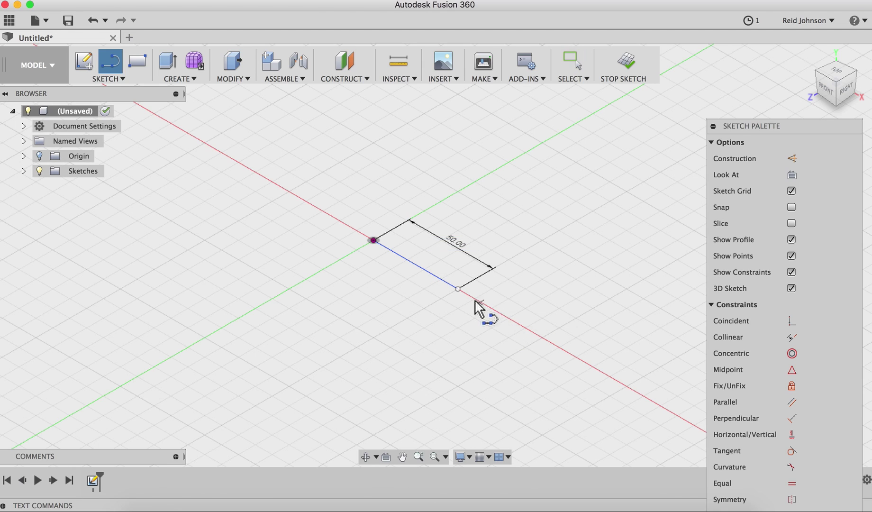
pyautogui.click(458, 289)
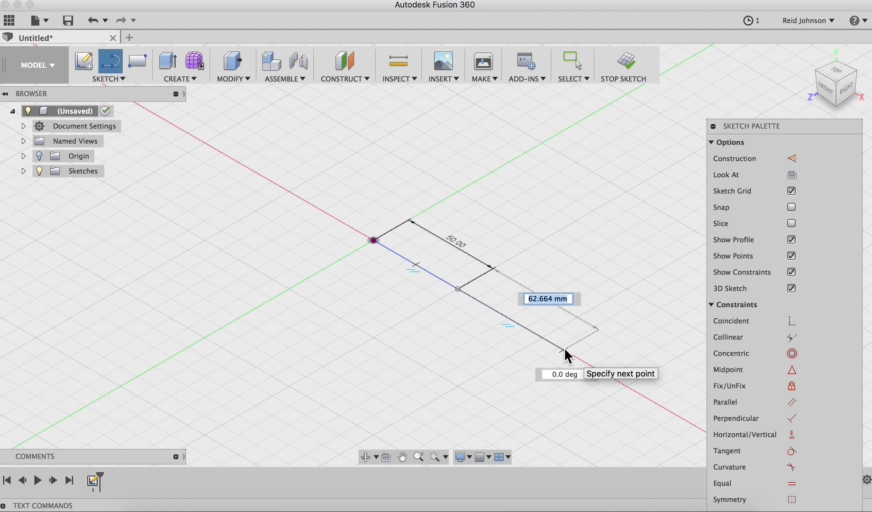
pyautogui.write('50')
pyautogui.press('Tab')
pyautogui.press('Return')
pyautogui.press('Escape')
pyautogui.hscroll(3, 574, 259)
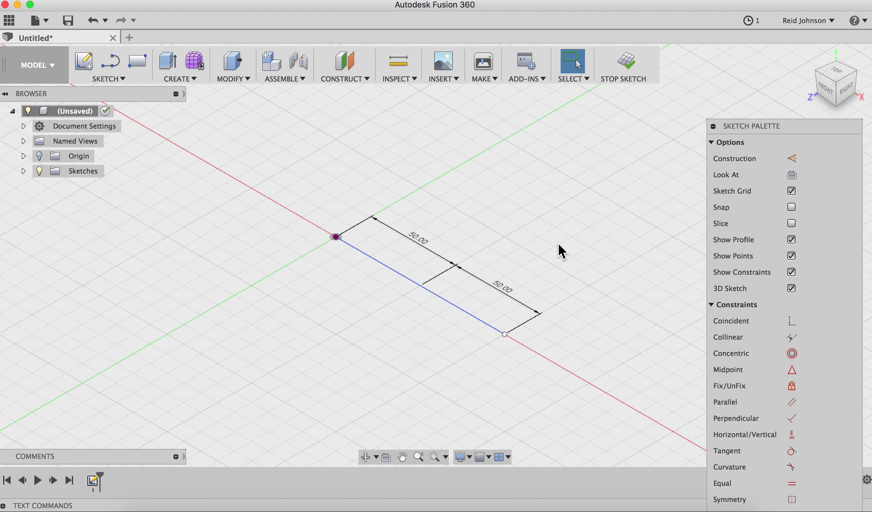
# Step: Delete the second line's 50.00 dimension and move its far endpoint up 50 mm in Z
pyautogui.click(528, 305)
pyautogui.press('Delete')
pyautogui.rightClick(558, 231)
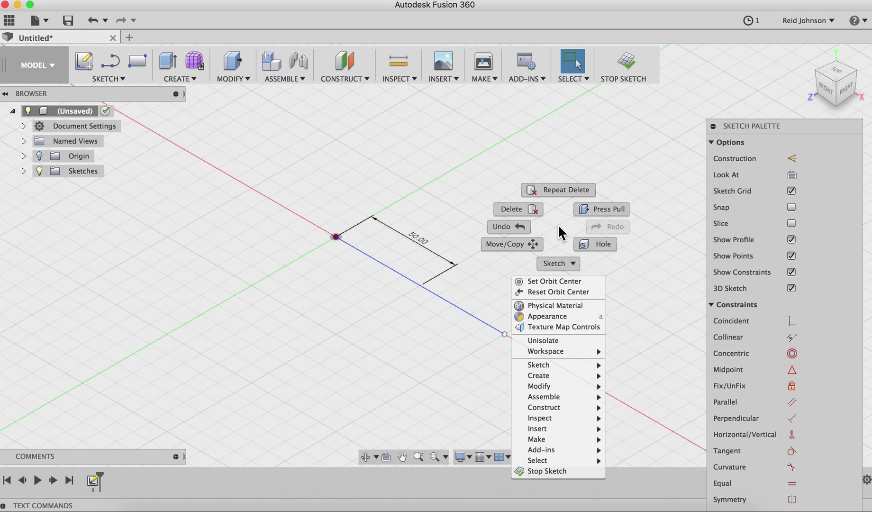
pyautogui.click(521, 242)
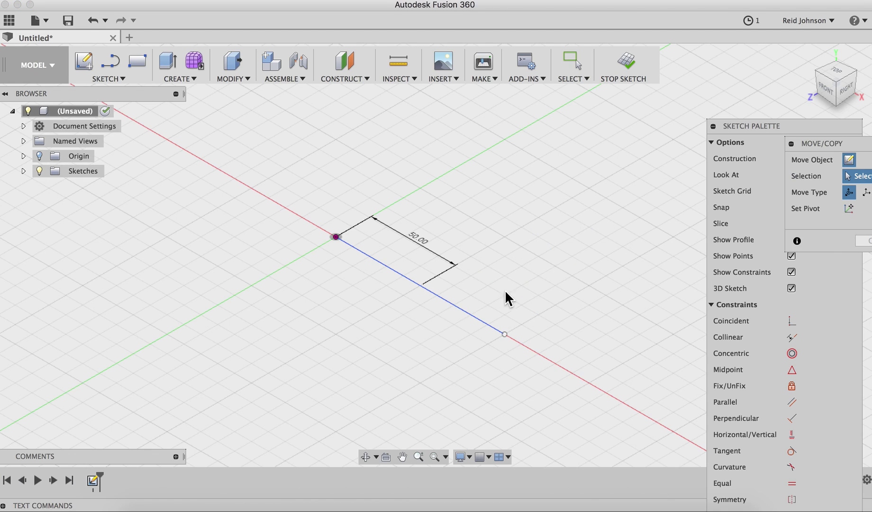
pyautogui.click(505, 334)
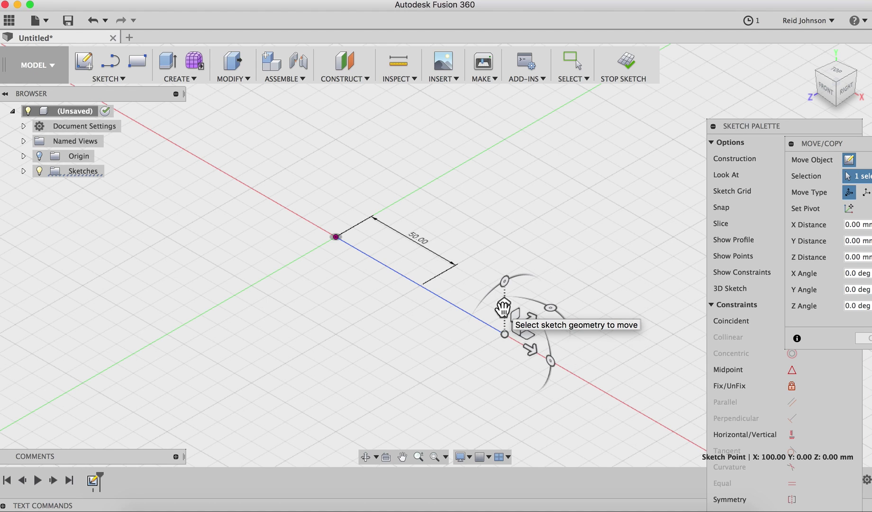
pyautogui.moveTo(504, 307)
pyautogui.mouseDown()
pyautogui.moveTo(504, 216)
pyautogui.moveTo(505, 367)
pyautogui.mouseUp()
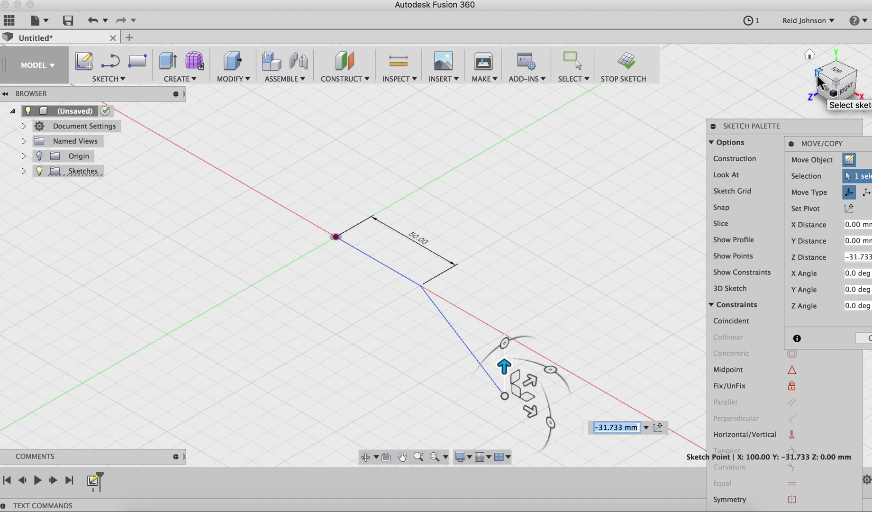
pyautogui.click(816, 71)
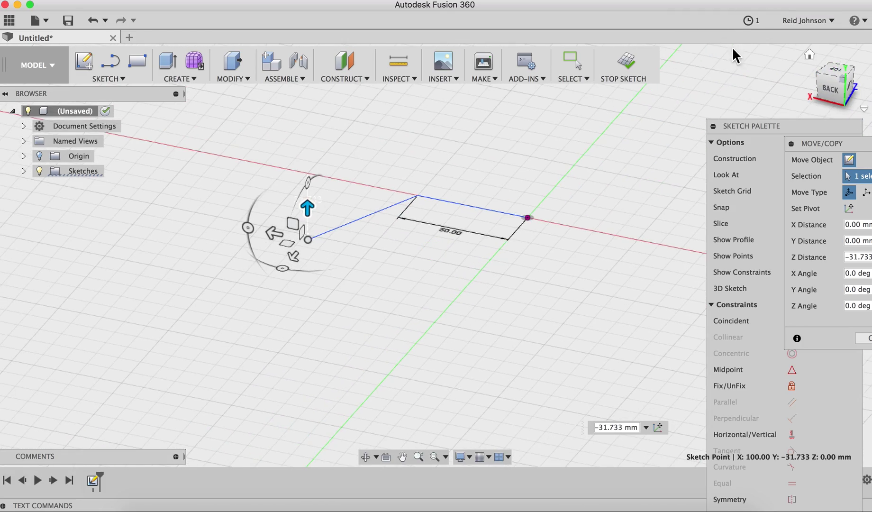
pyautogui.click(809, 55)
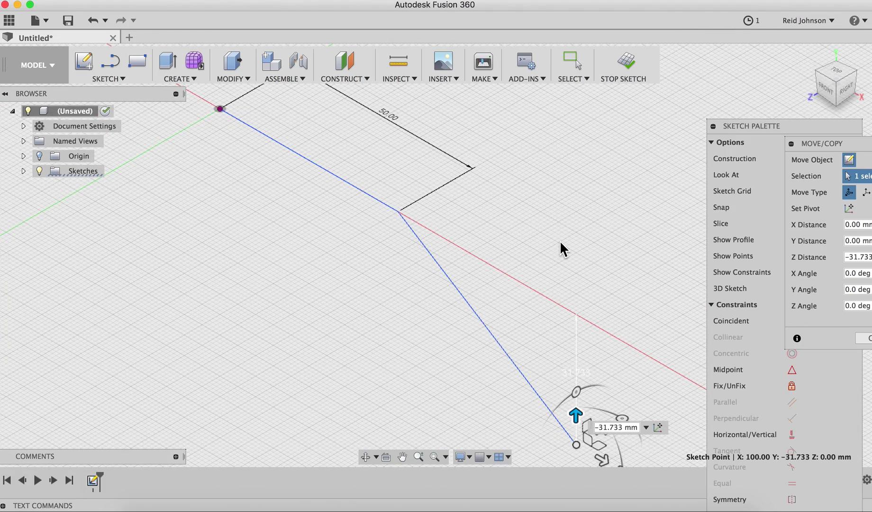
pyautogui.moveTo(512, 379); pyautogui.dragTo(474, 192)
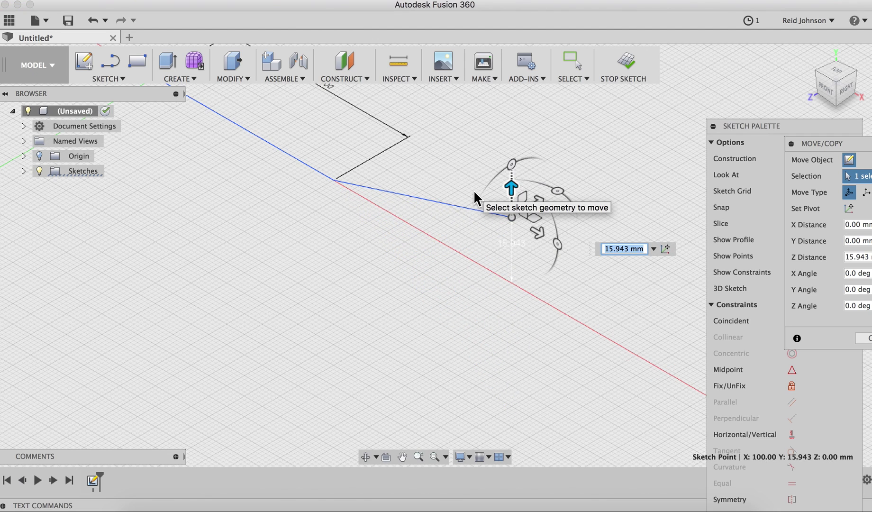
pyautogui.write('50')
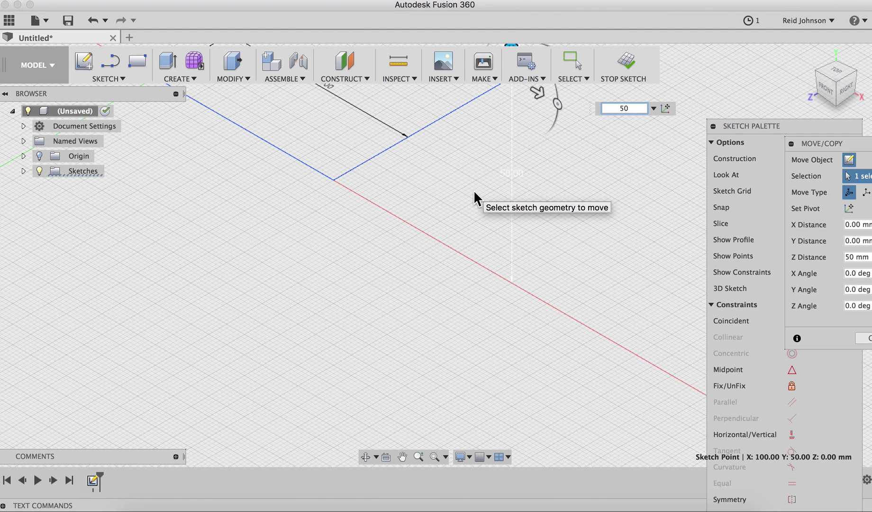
pyautogui.scroll(5, 483, 256)
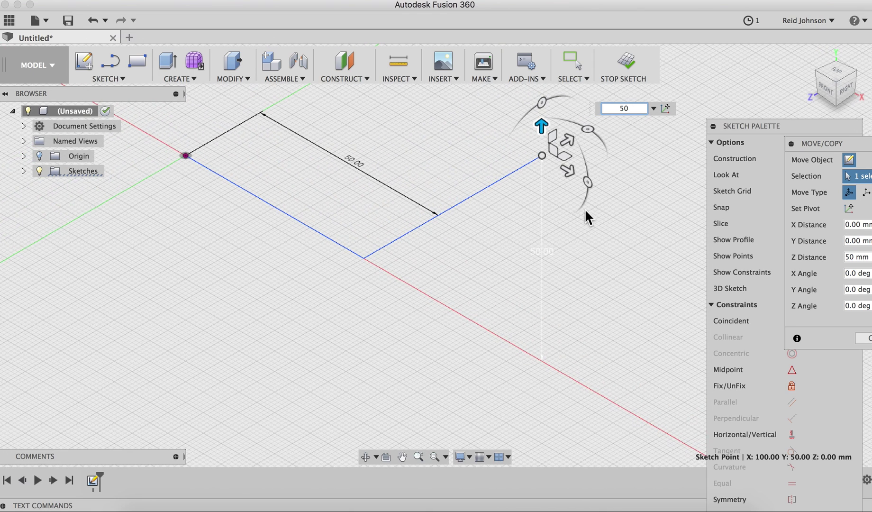
# Step: Set the endpoint move's X distance to -50 mm and apply it, making the line vertical
pyautogui.moveTo(822, 141)
pyautogui.mouseDown()
pyautogui.moveTo(668, 171)
pyautogui.moveTo(561, 271)
pyautogui.moveTo(577, 254)
pyautogui.mouseUp()
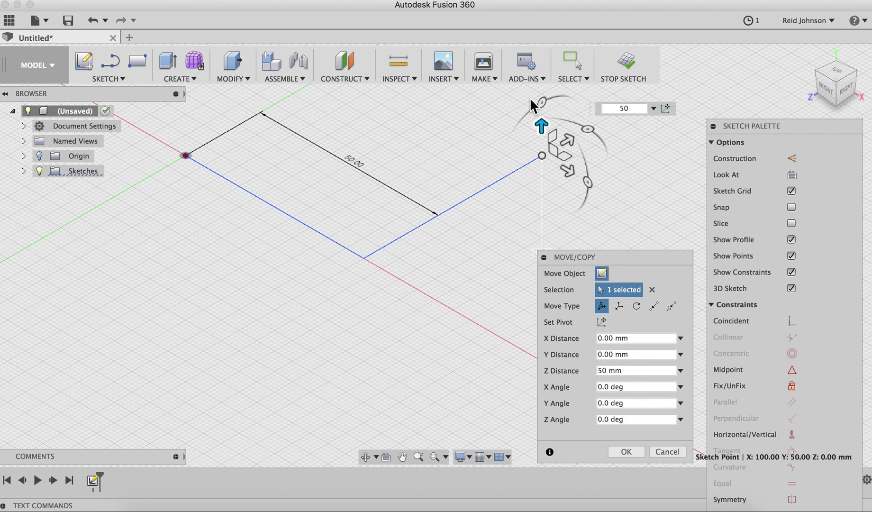
pyautogui.moveTo(569, 171); pyautogui.dragTo(439, 129)
pyautogui.click(646, 338)
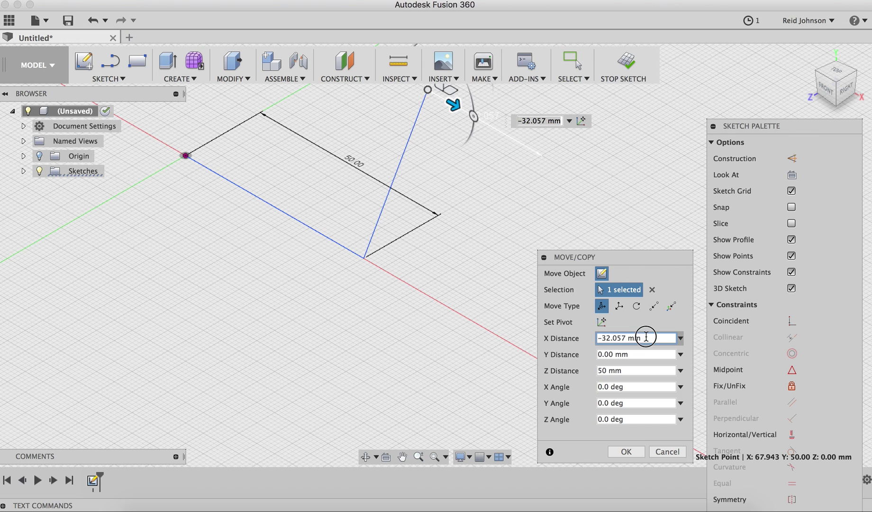
pyautogui.press('super+a')
pyautogui.write('-50')
pyautogui.scroll(3, 430, 284)
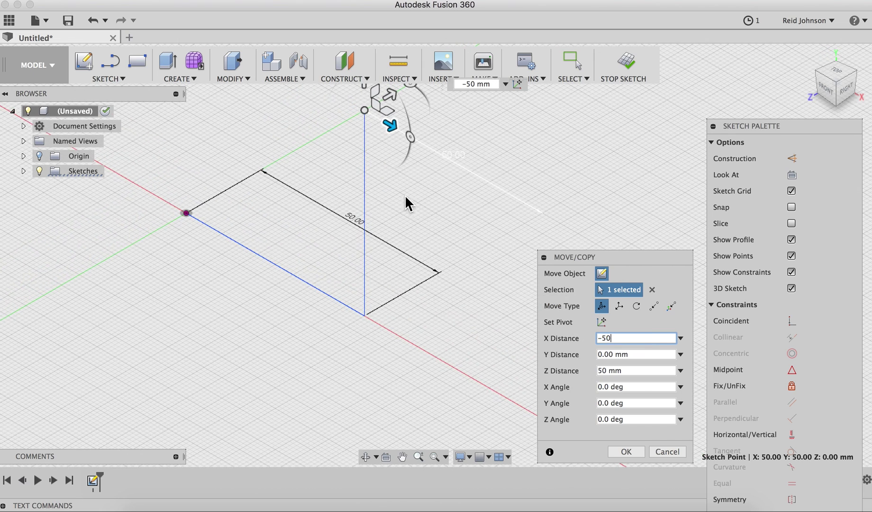
pyautogui.click(625, 452)
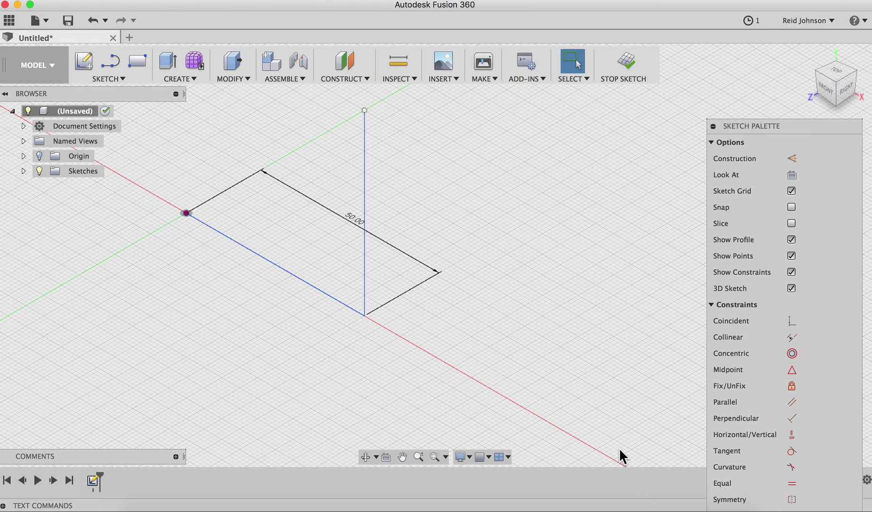
# Step: Draw a 50 mm line from the top of the vertical line
pyautogui.click(816, 81)
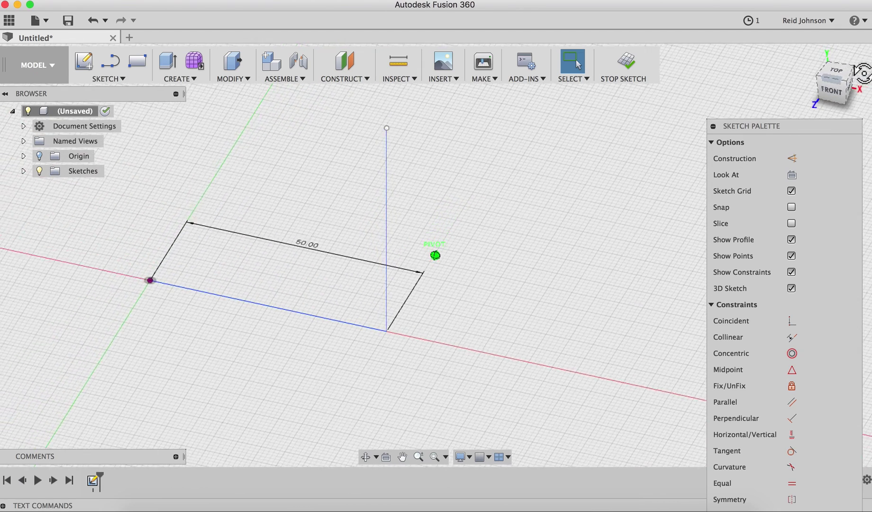
pyautogui.keyDown('shift'); pyautogui.moveTo(531, 244); pyautogui.dragTo(571, 246, button='middle'); pyautogui.keyUp('shift')
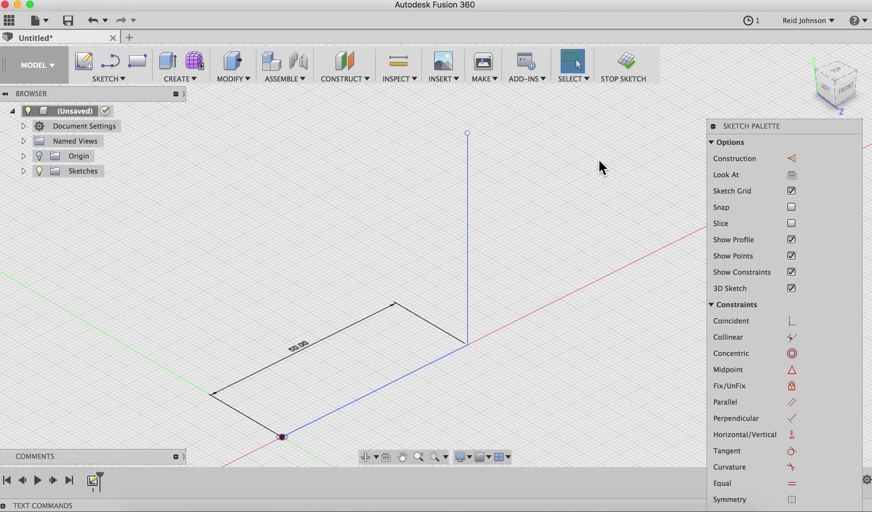
pyautogui.click(112, 78)
pyautogui.click(106, 105)
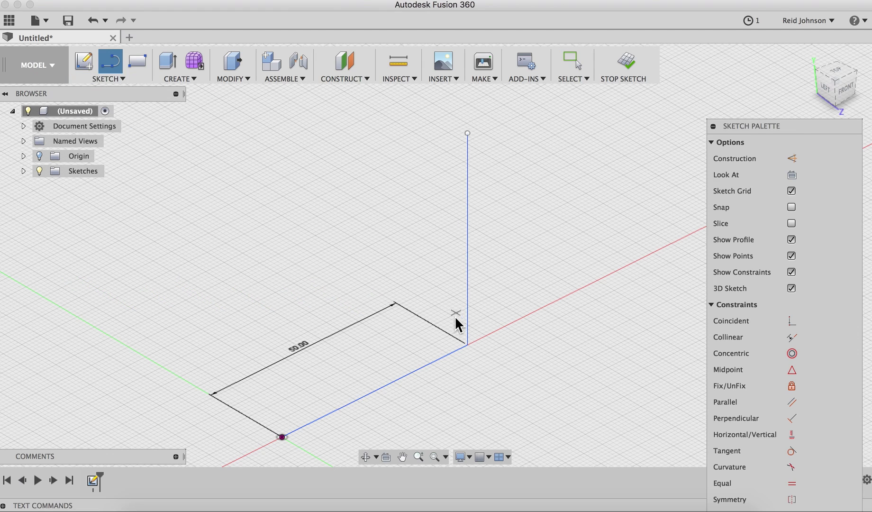
pyautogui.click(468, 134)
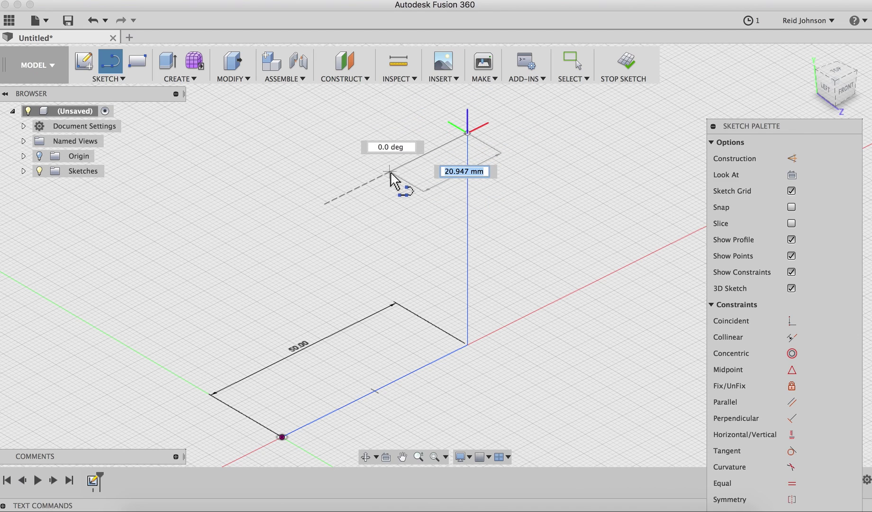
pyautogui.write('50')
pyautogui.press('Return')
pyautogui.press('Escape')
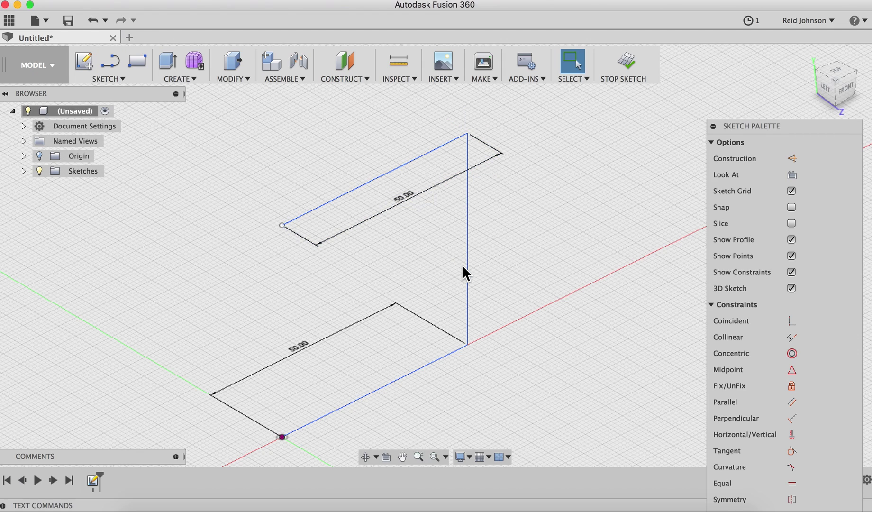
# Step: Add another 50 mm segment from the end of the top segment
pyautogui.press('l')
pyautogui.click(282, 225)
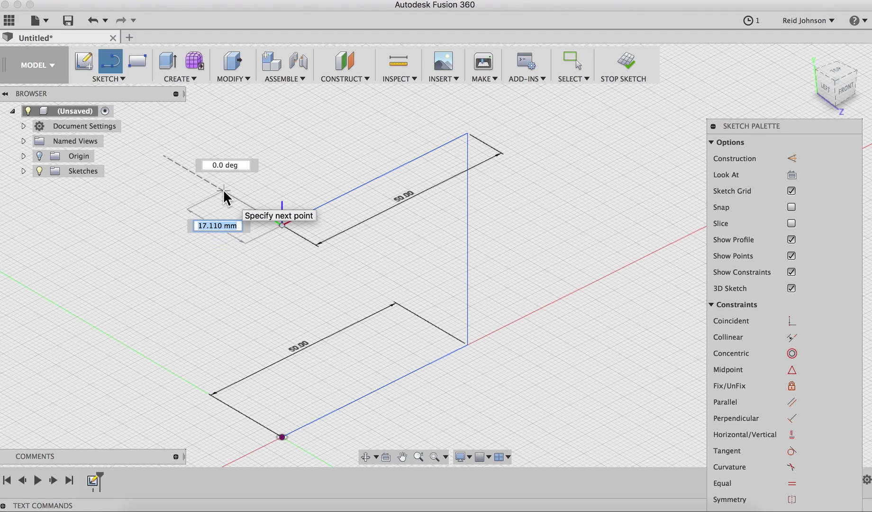
pyautogui.write('50')
pyautogui.press('Return')
pyautogui.press('Escape')
# Step: Draw a third 50 mm segment from the last segment's end, completing the path
pyautogui.scroll(-5, 380, 225)
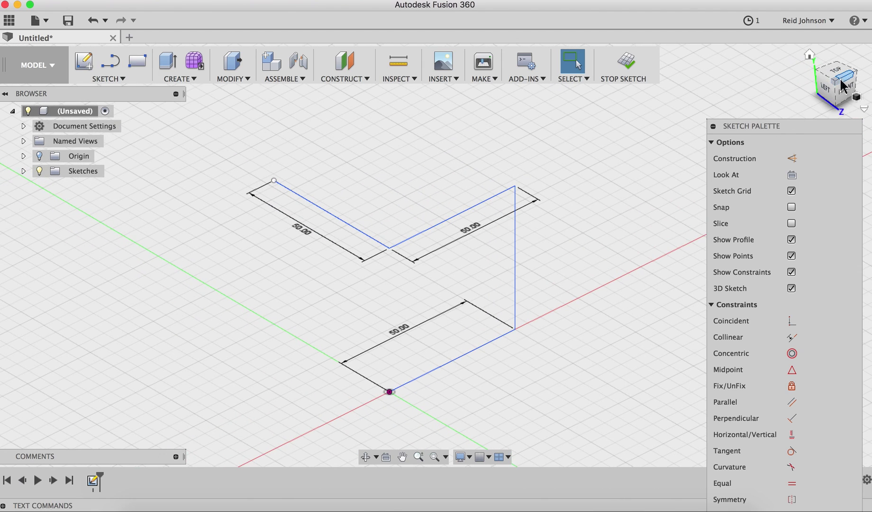
pyautogui.moveTo(836, 90); pyautogui.dragTo(810, 81)
pyautogui.press('l')
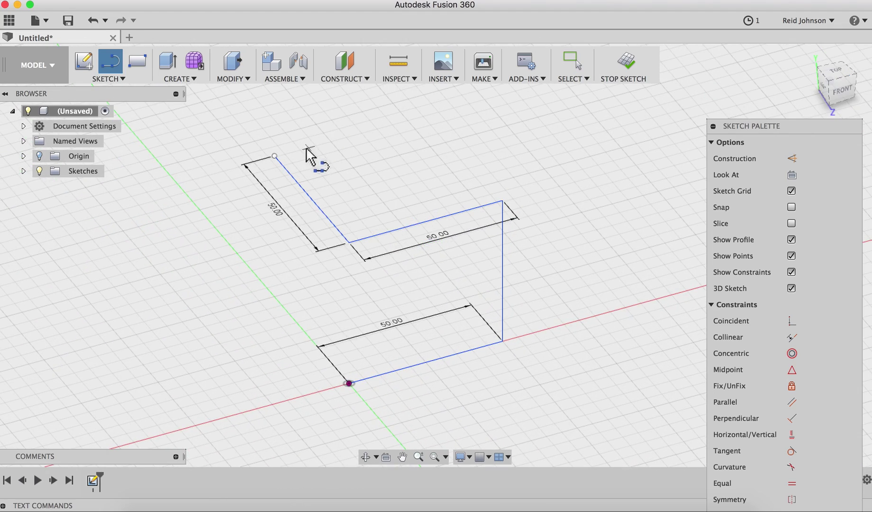
pyautogui.click(275, 156)
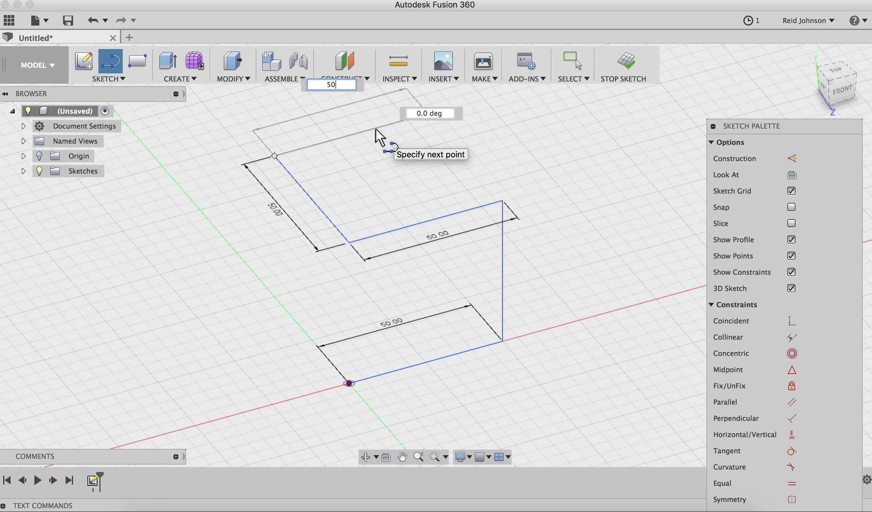
pyautogui.press('Return')
pyautogui.press('Escape')
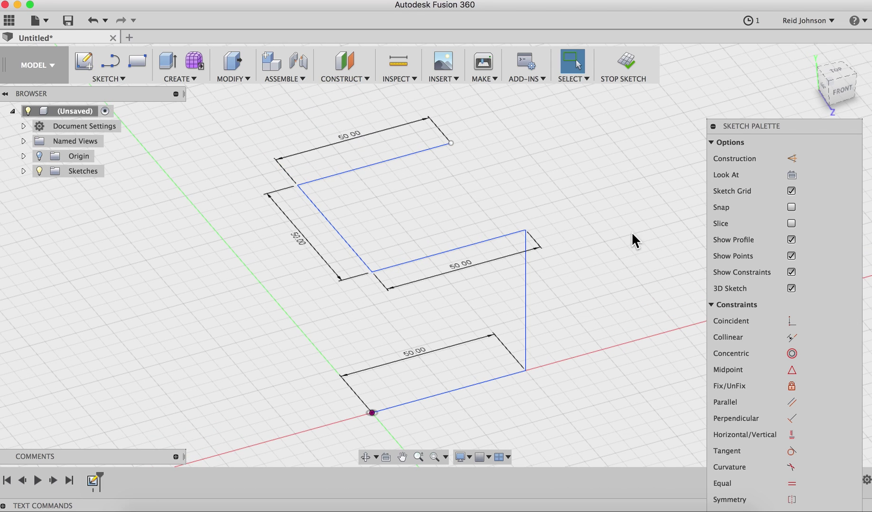
pyautogui.scroll(-2, 588, 317)
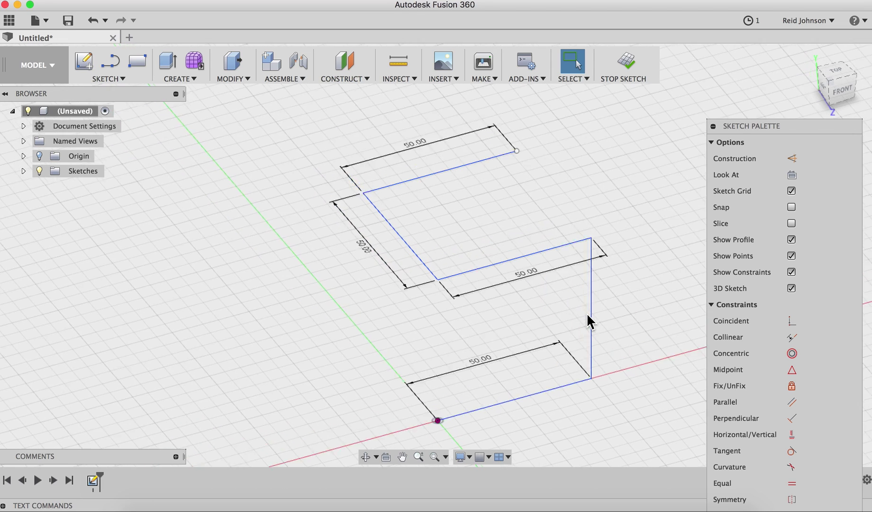
# Step: Round the vertical-to-top corner and the next lower corner with 10 mm fillets
pyautogui.click(118, 77)
pyautogui.moveTo(120, 370)
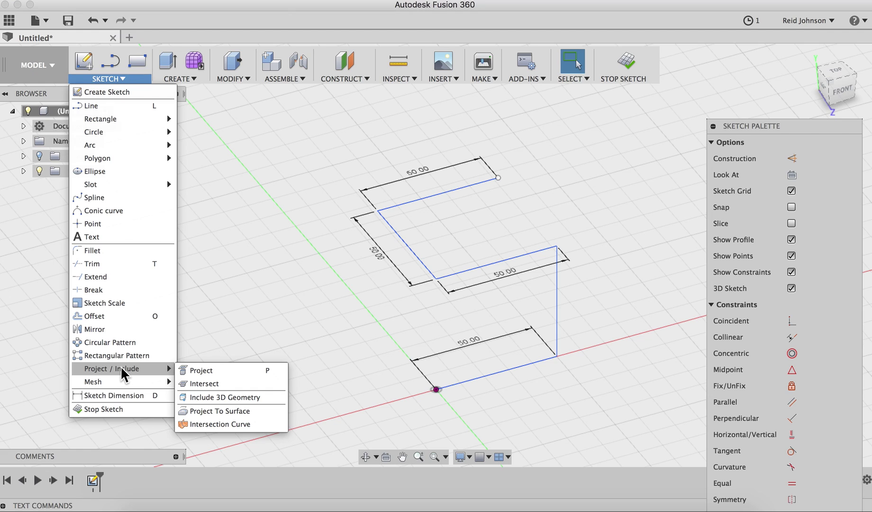
pyautogui.press('Escape')
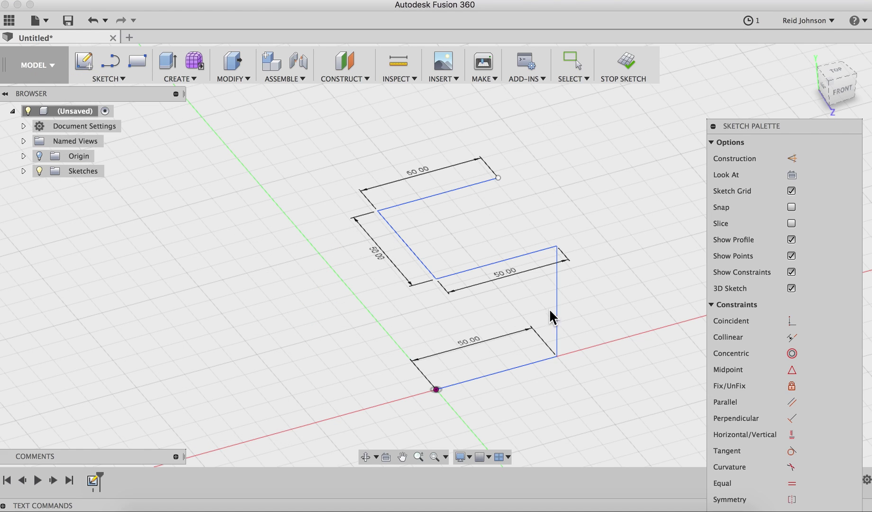
pyautogui.click(558, 311)
pyautogui.click(509, 262)
pyautogui.press('Return')
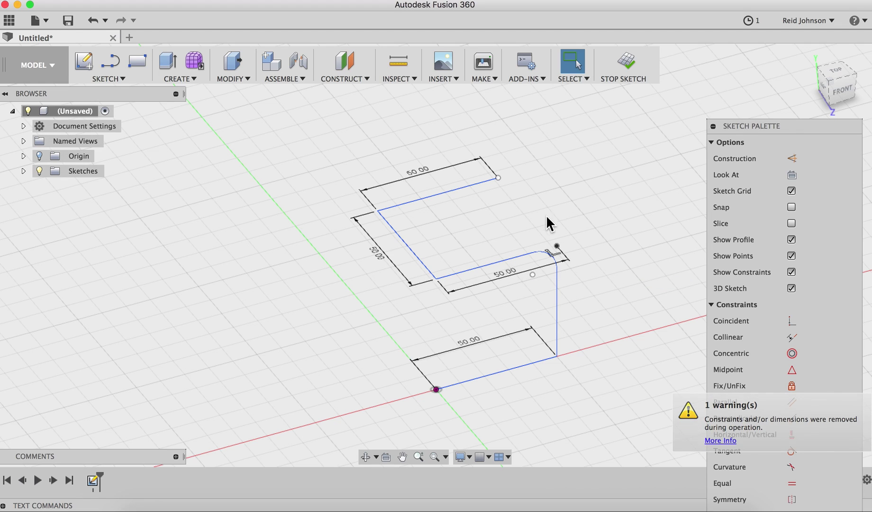
pyautogui.click(125, 76)
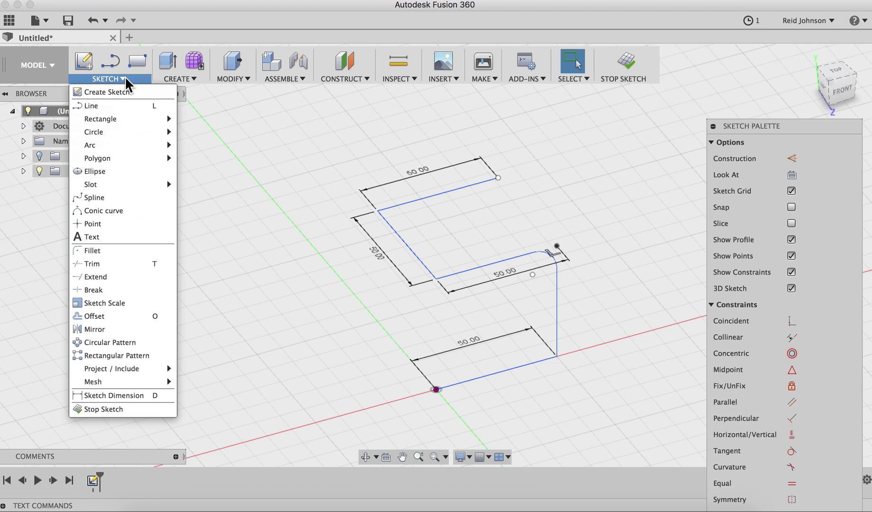
pyautogui.click(115, 251)
pyautogui.click(463, 272)
pyautogui.click(417, 260)
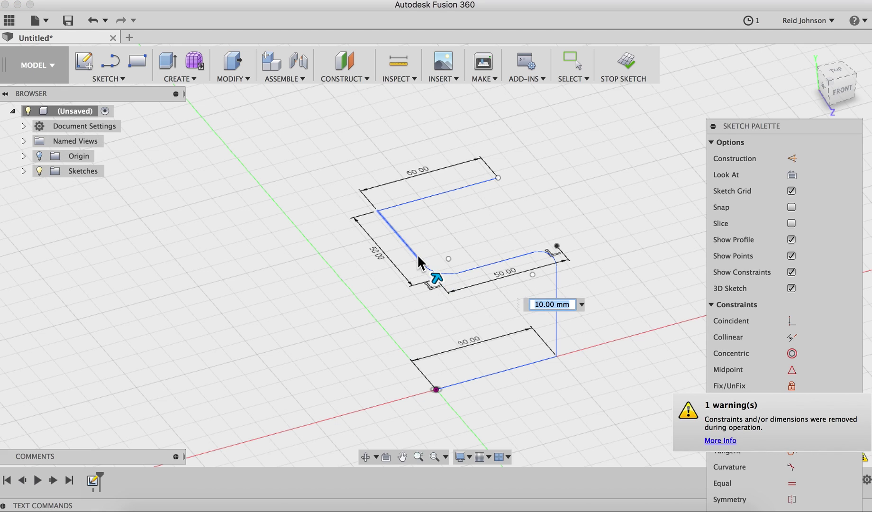
pyautogui.press('Return')
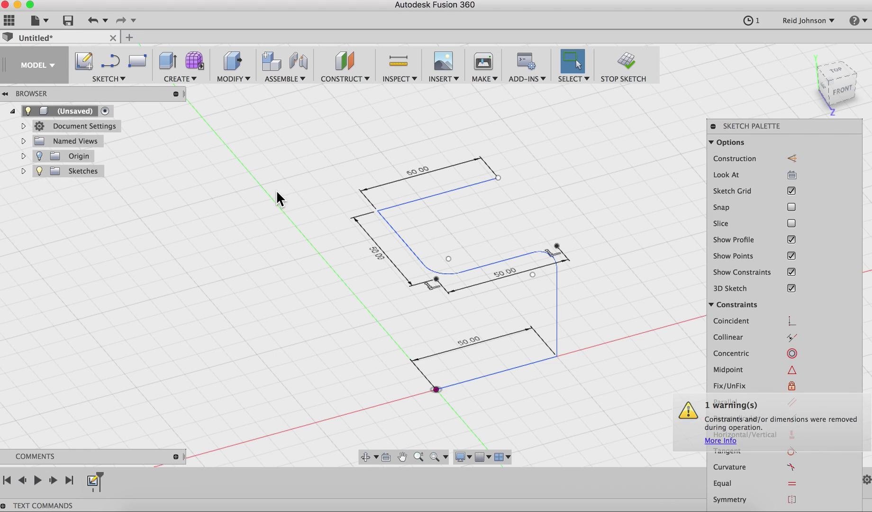
# Step: Fillet the remaining two corners of the path at 10 mm
pyautogui.click(115, 79)
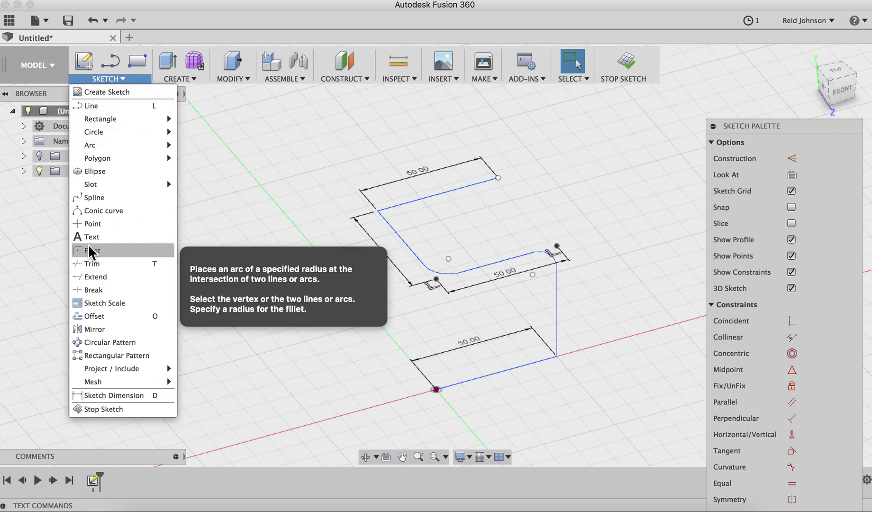
pyautogui.click(100, 250)
pyautogui.click(396, 235)
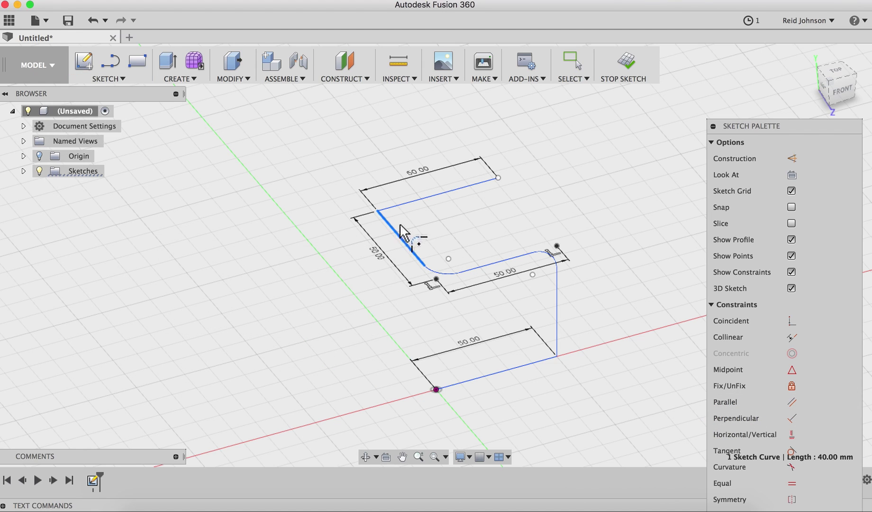
pyautogui.click(416, 199)
pyautogui.press('Return')
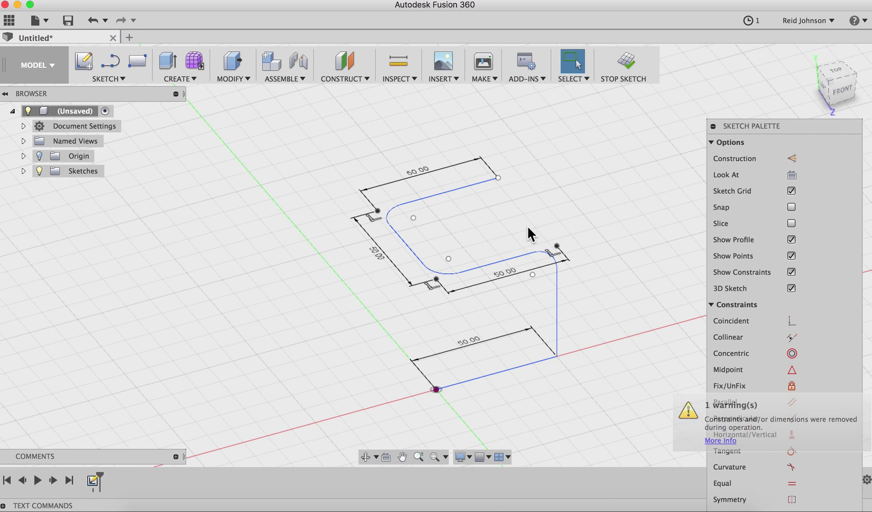
pyautogui.click(103, 78)
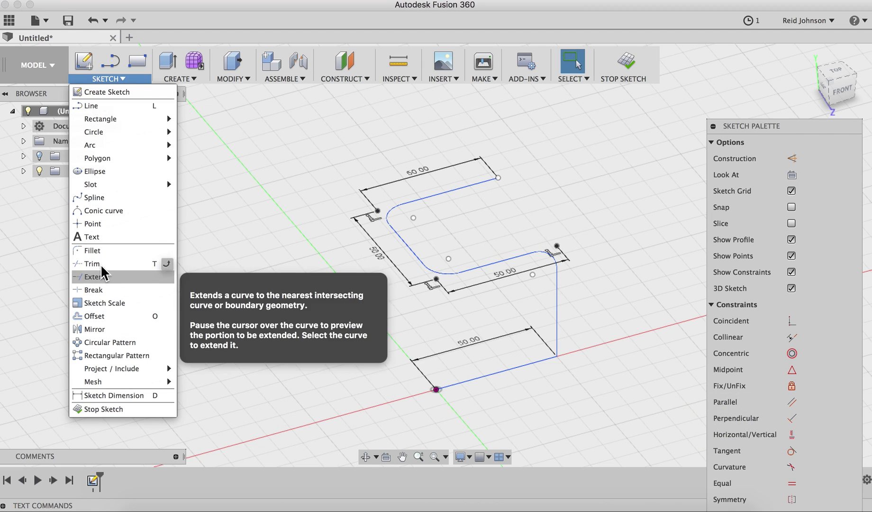
pyautogui.click(99, 249)
pyautogui.click(513, 368)
pyautogui.click(557, 316)
pyautogui.press('Return')
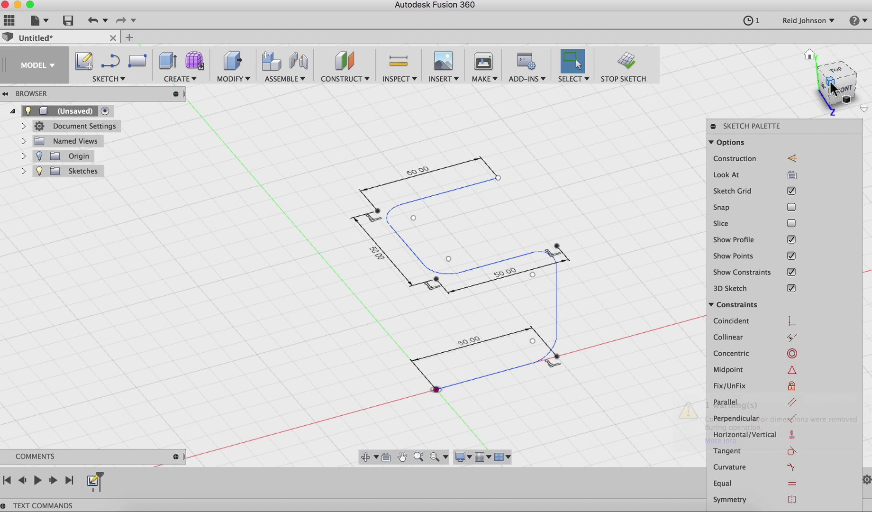
pyautogui.moveTo(820, 80)
pyautogui.keyDown('shift'); pyautogui.mouseDown(button='middle')
pyautogui.moveTo(645, 66)
pyautogui.moveTo(665, 43)
pyautogui.moveTo(705, 37)
pyautogui.moveTo(784, 74)
pyautogui.mouseUp(button='middle'); pyautogui.keyUp('shift')
# Step: Finish the sketch and pick the filleted path for a new pipe
pyautogui.click(629, 66)
pyautogui.click(810, 56)
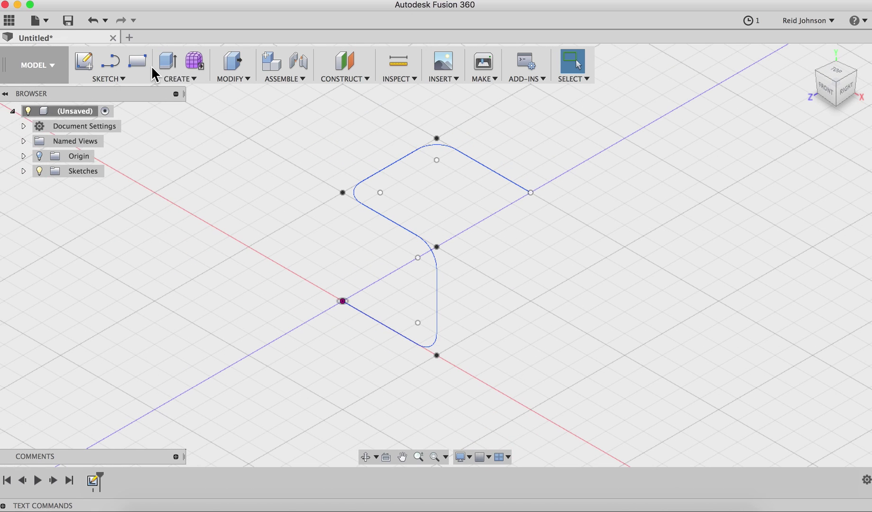
pyautogui.click(180, 80)
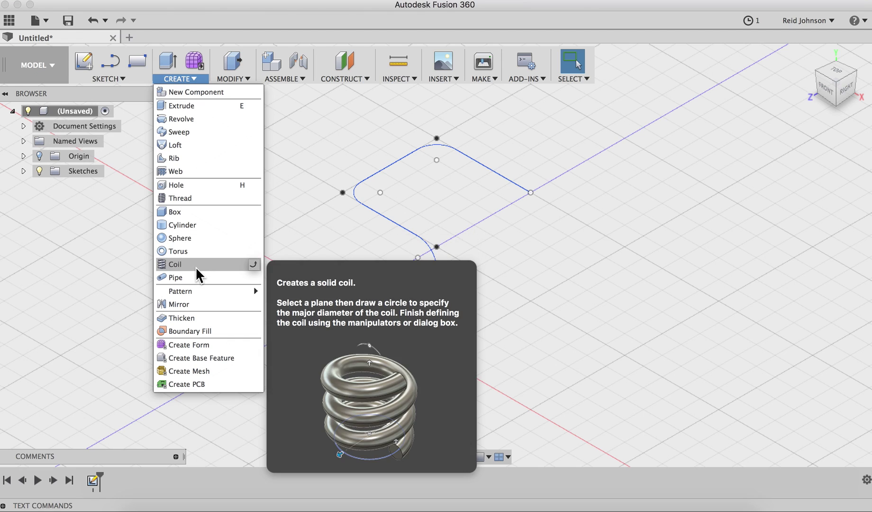
pyautogui.click(194, 276)
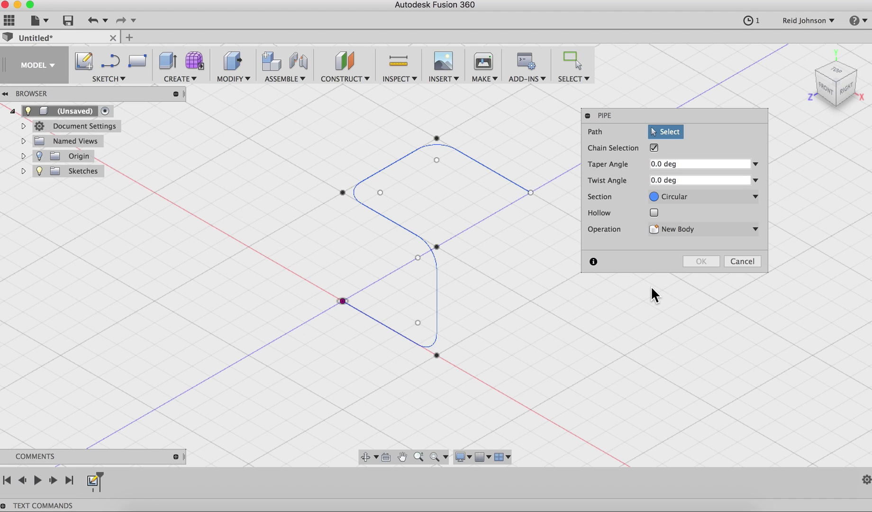
pyautogui.click(505, 180)
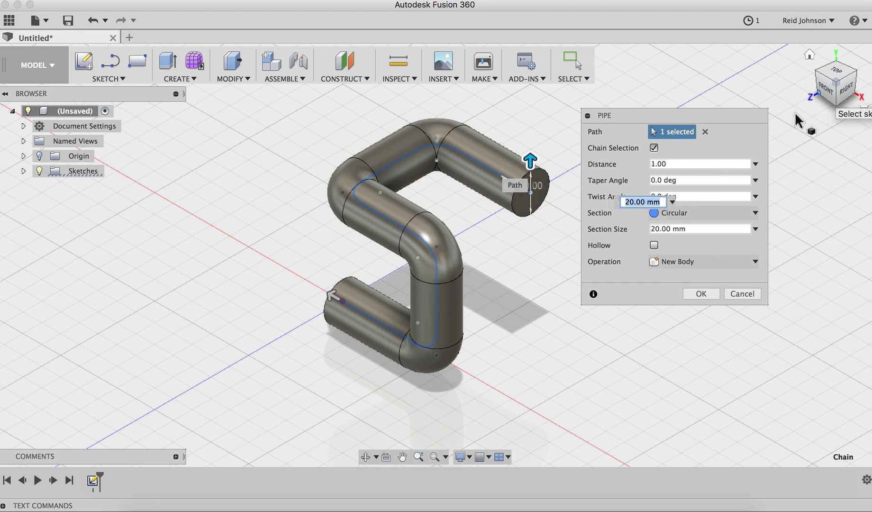
# Step: Give the pipe a 10 mm circular hollow section with 1 mm wall thickness and create it
pyautogui.moveTo(691, 229); pyautogui.dragTo(605, 231)
pyautogui.write('10')
pyautogui.click(693, 213)
pyautogui.click(692, 214)
pyautogui.click(654, 245)
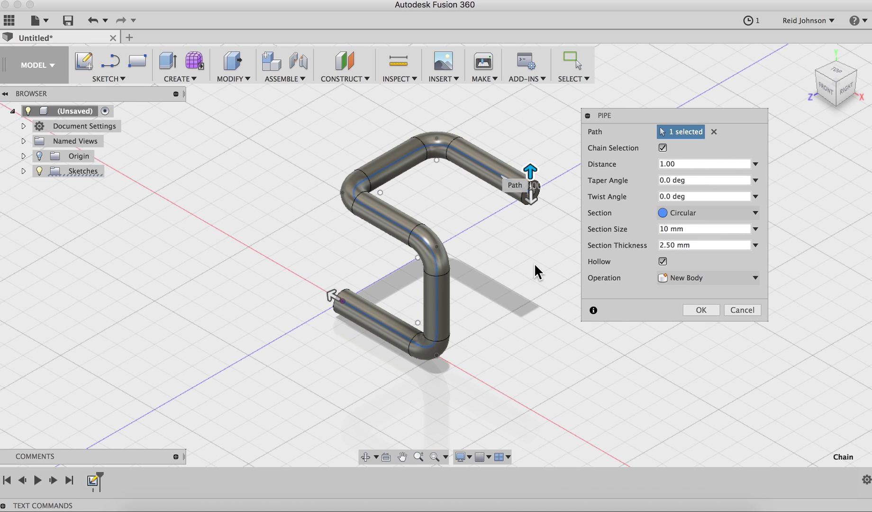
pyautogui.scroll(5, 536, 269)
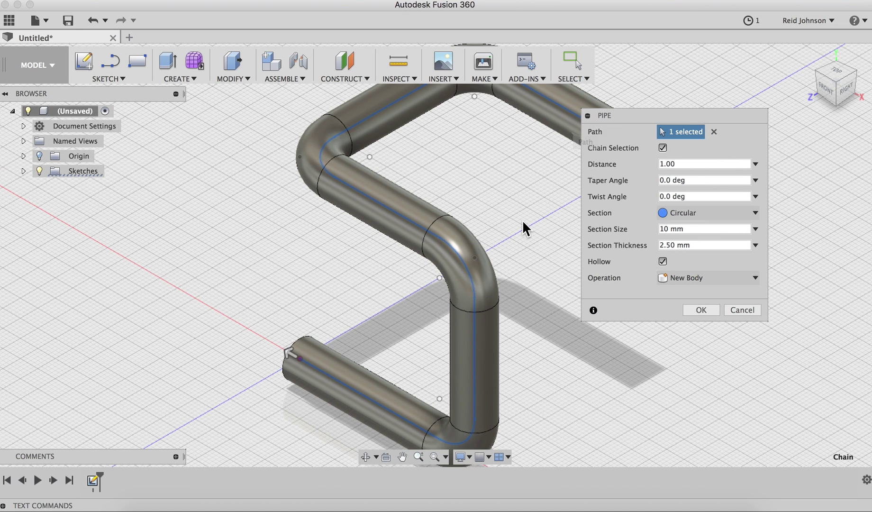
pyautogui.click(707, 243)
pyautogui.doubleClick(707, 244)
pyautogui.write('1')
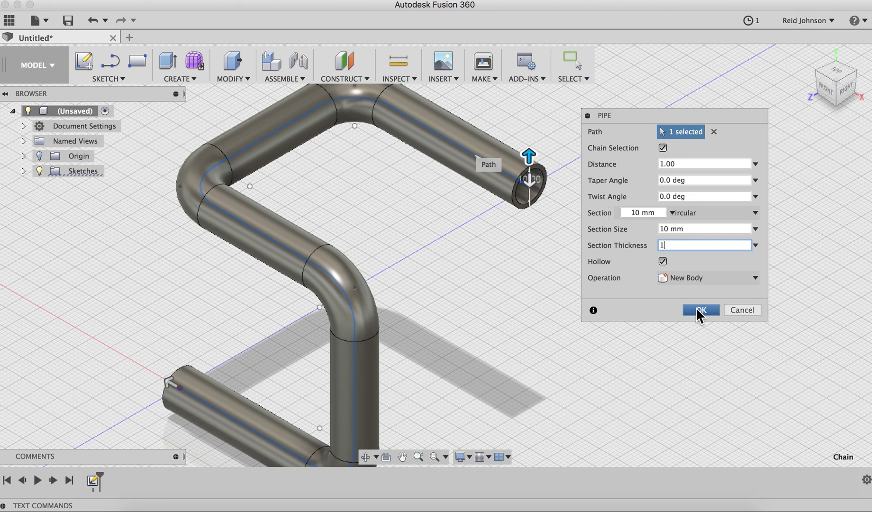
pyautogui.click(700, 309)
# Step: Reopen the path sketch, change the top leg's 50.00 dimension to 100 mm, and finish the sketch
pyautogui.scroll(-4, 819, 221)
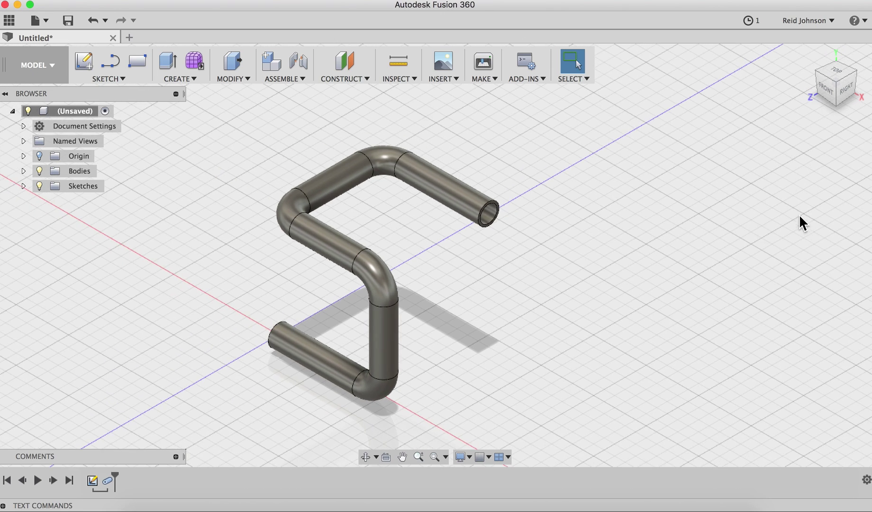
pyautogui.doubleClick(92, 479)
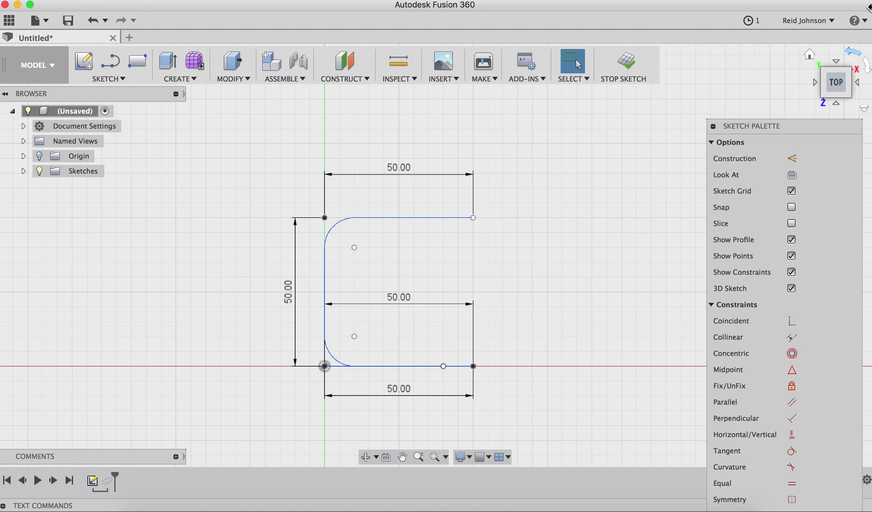
pyautogui.click(809, 56)
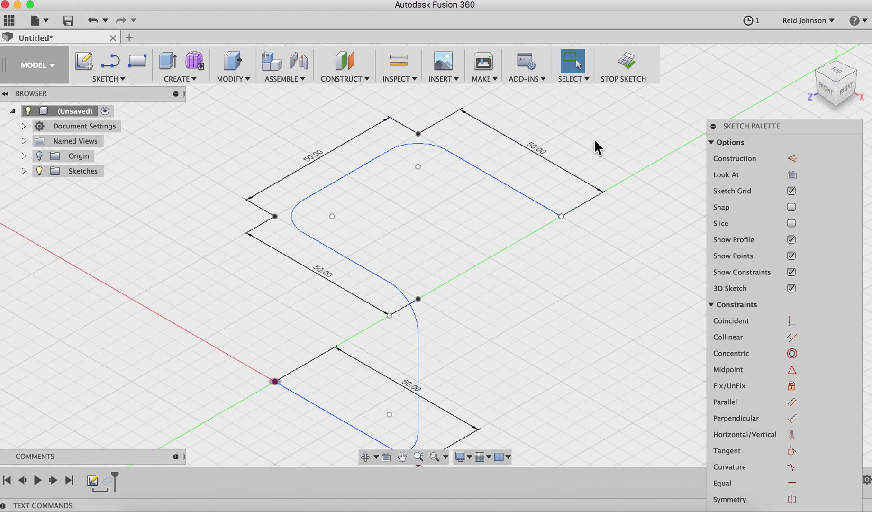
pyautogui.doubleClick(539, 148)
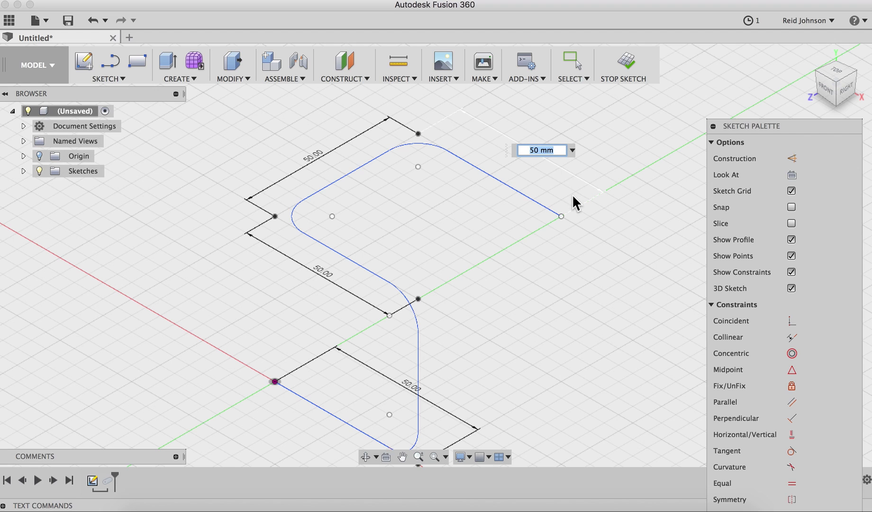
pyautogui.write('100')
pyautogui.press('Return')
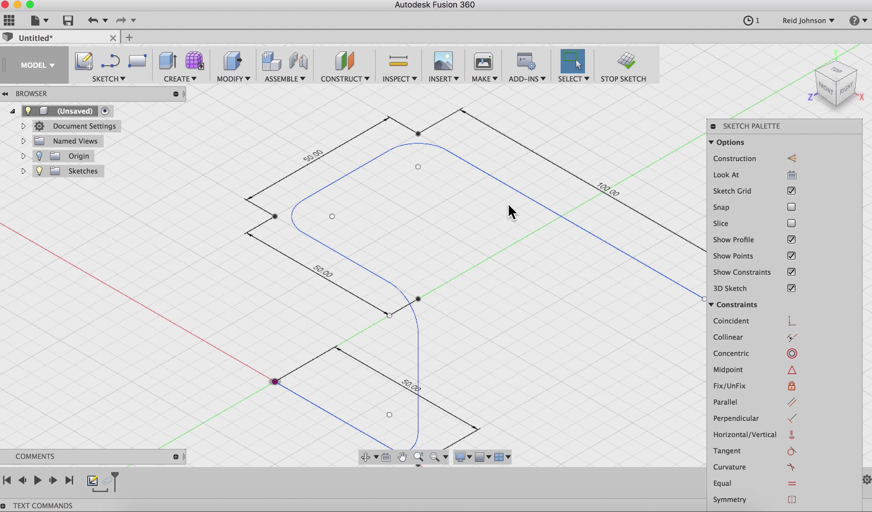
pyautogui.scroll(-3, 508, 203)
pyautogui.click(626, 62)
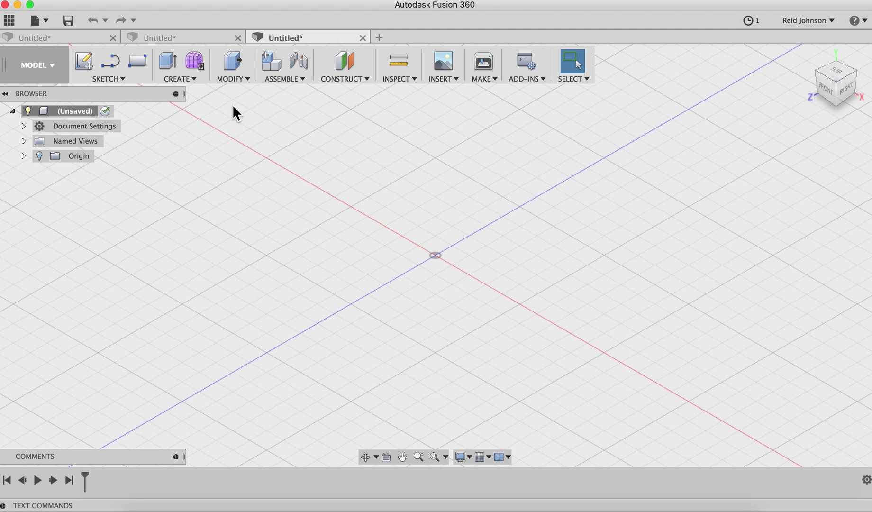
# Step: Start a box on the ground plane at the origin with a 50 × 50 mm base
pyautogui.click(189, 78)
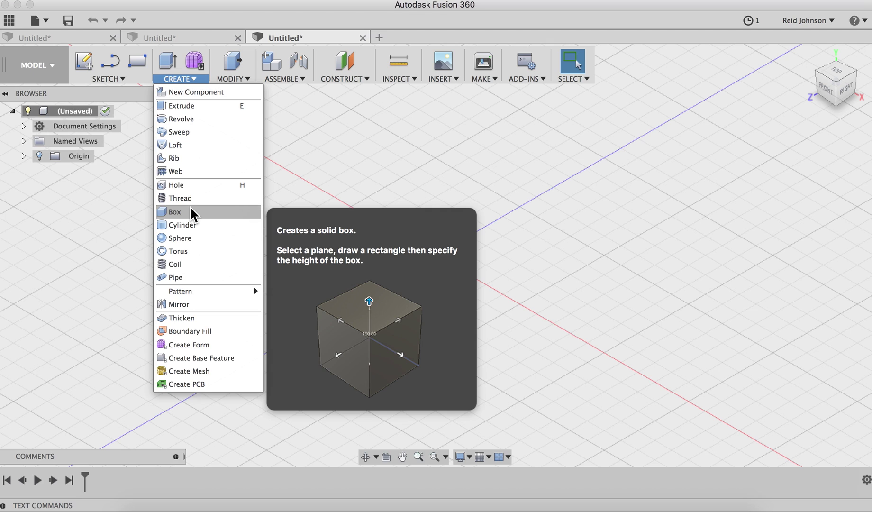
pyautogui.click(191, 208)
pyautogui.click(448, 296)
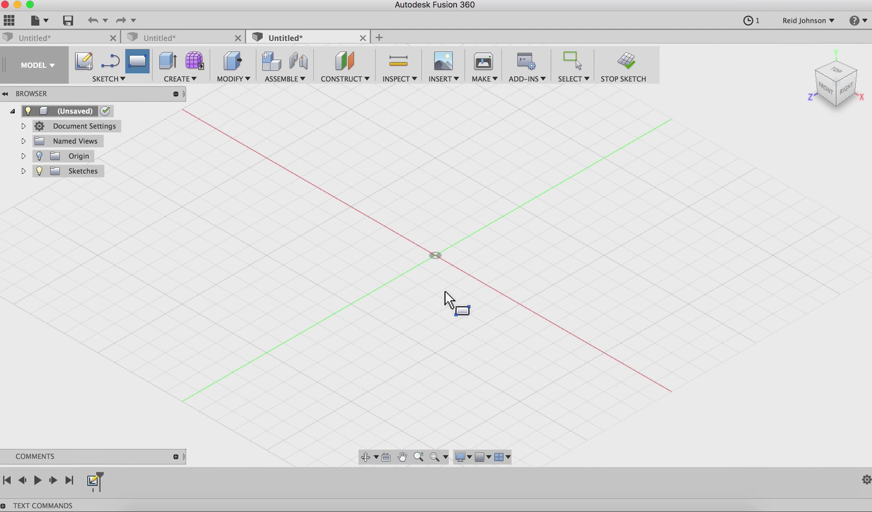
pyautogui.click(436, 255)
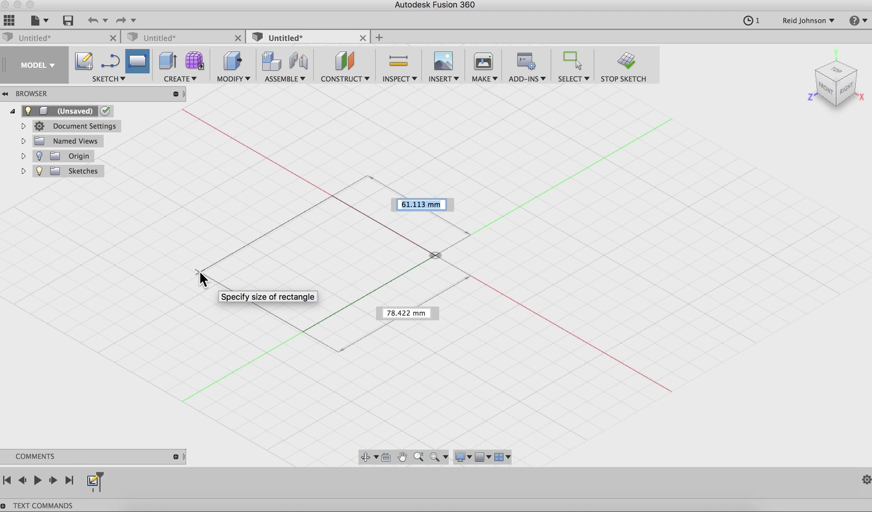
pyautogui.write('50')
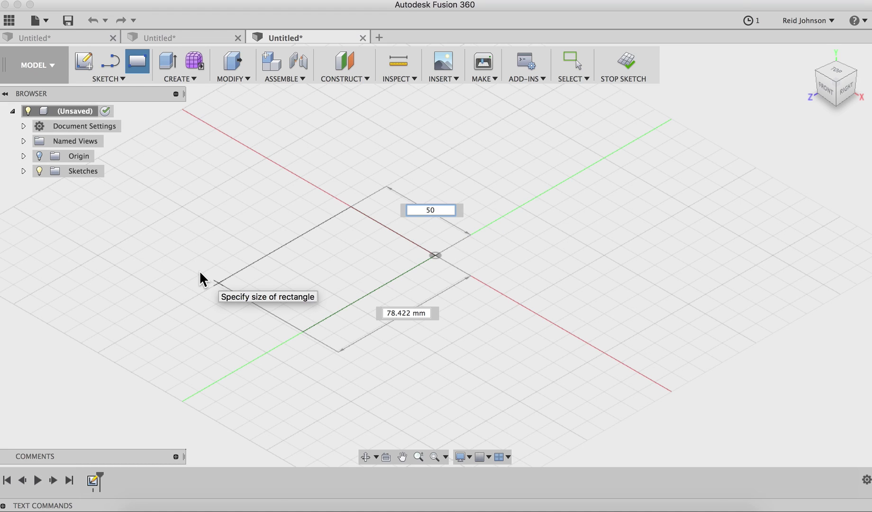
pyautogui.press('Tab')
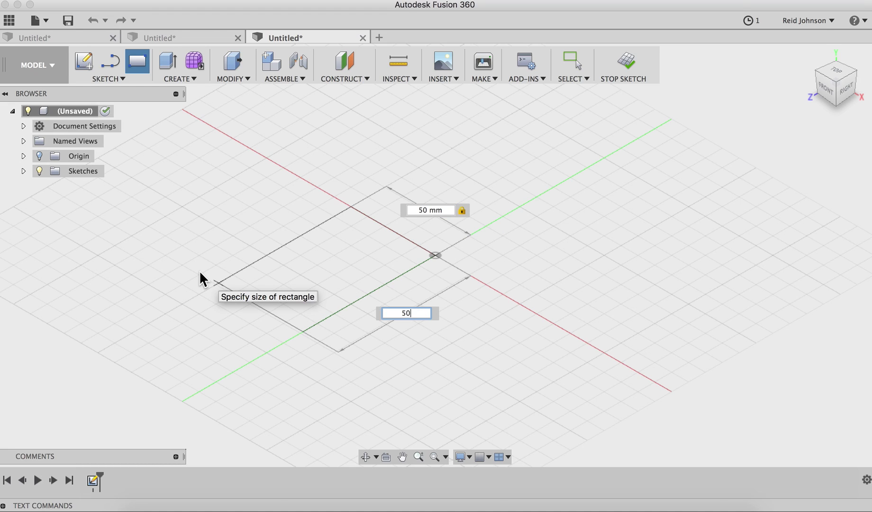
pyautogui.press('Tab')
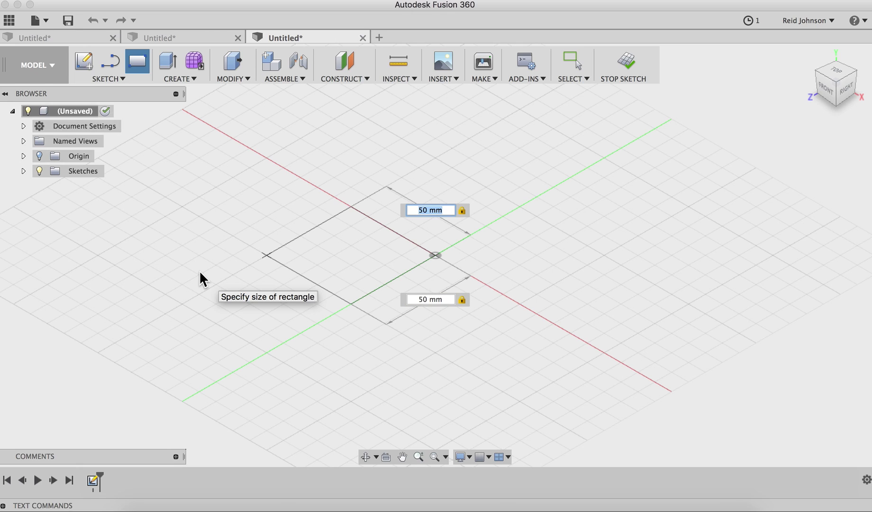
pyautogui.press('Return')
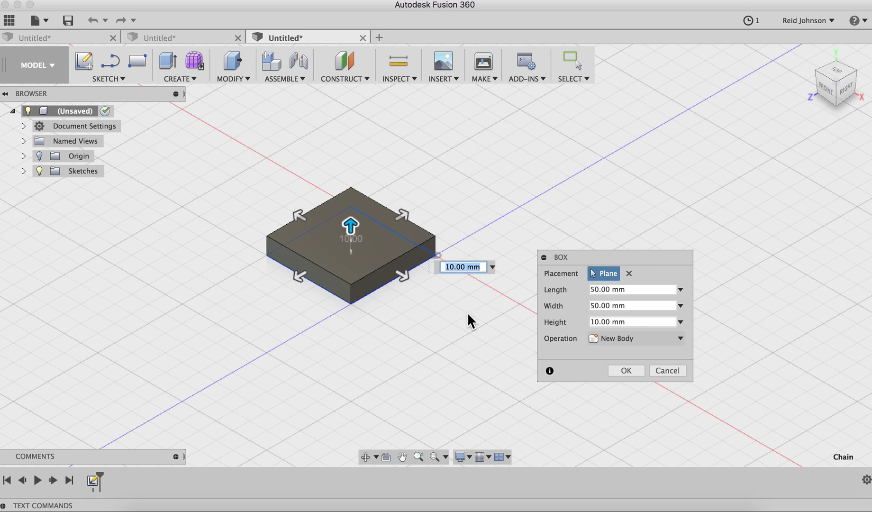
# Step: Set the box height to 50 mm and create the cube
pyautogui.moveTo(629, 262); pyautogui.dragTo(579, 192)
pyautogui.click(748, 203)
pyautogui.click(749, 203)
pyautogui.click(632, 259)
pyautogui.click(632, 258)
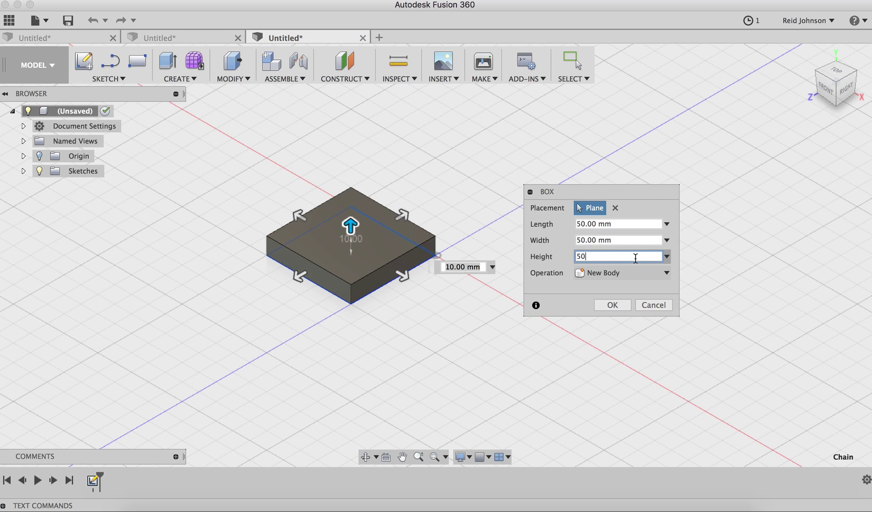
pyautogui.write('50')
pyautogui.click(612, 305)
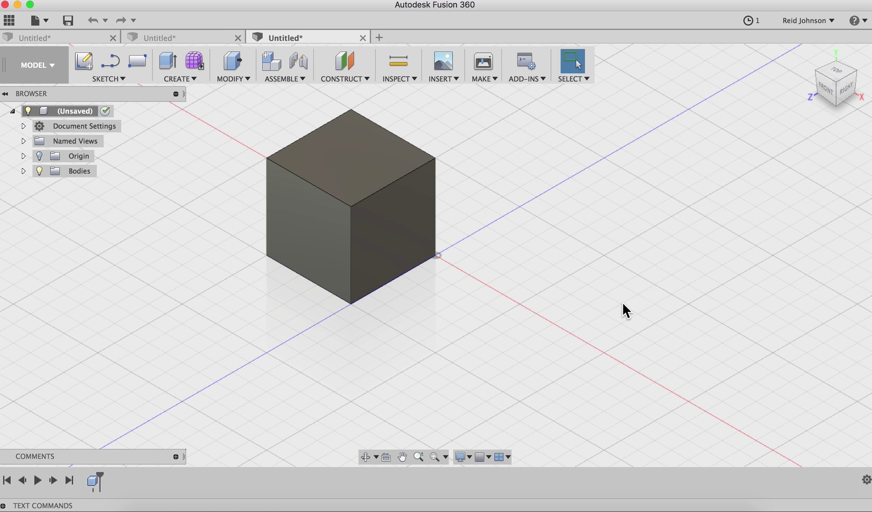
# Step: Draw 3D sketch lines up the cube's edge from bottom to top corner, then 50 mm outward
pyautogui.click(114, 78)
pyautogui.click(105, 102)
pyautogui.click(414, 314)
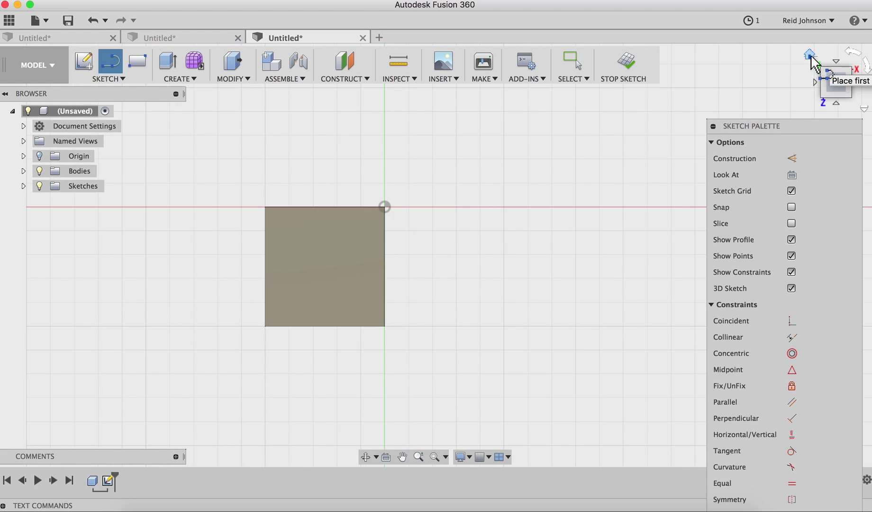
pyautogui.click(809, 55)
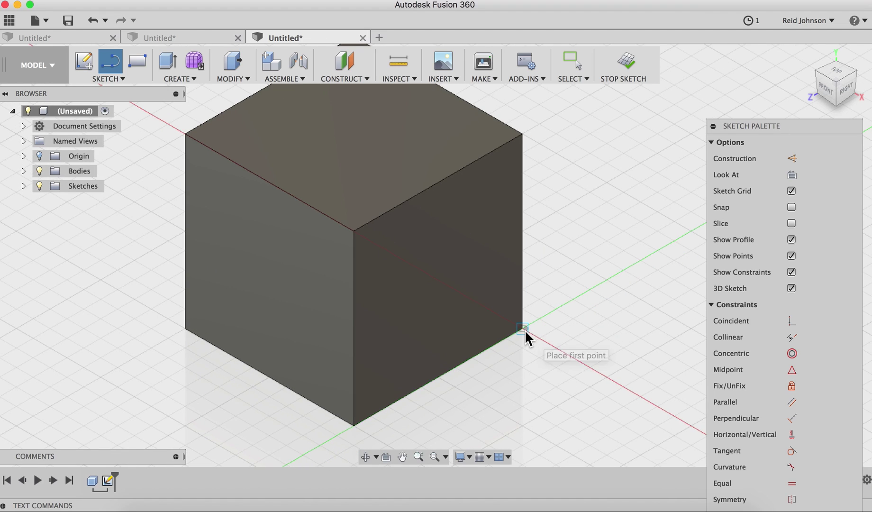
pyautogui.click(523, 327)
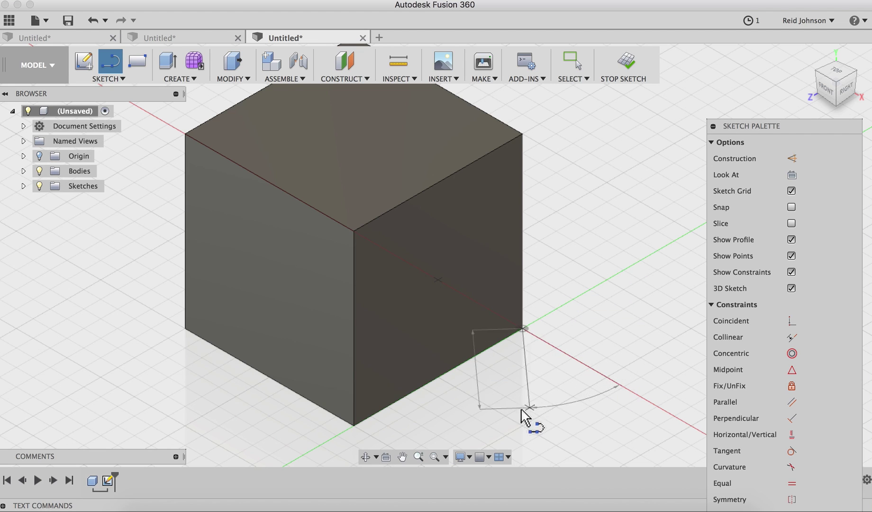
pyautogui.hscroll(3, 538, 422)
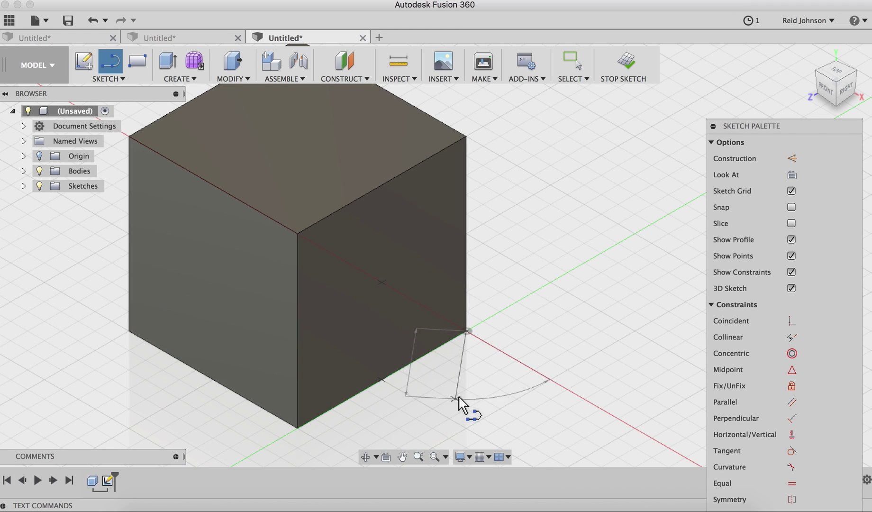
pyautogui.click(296, 232)
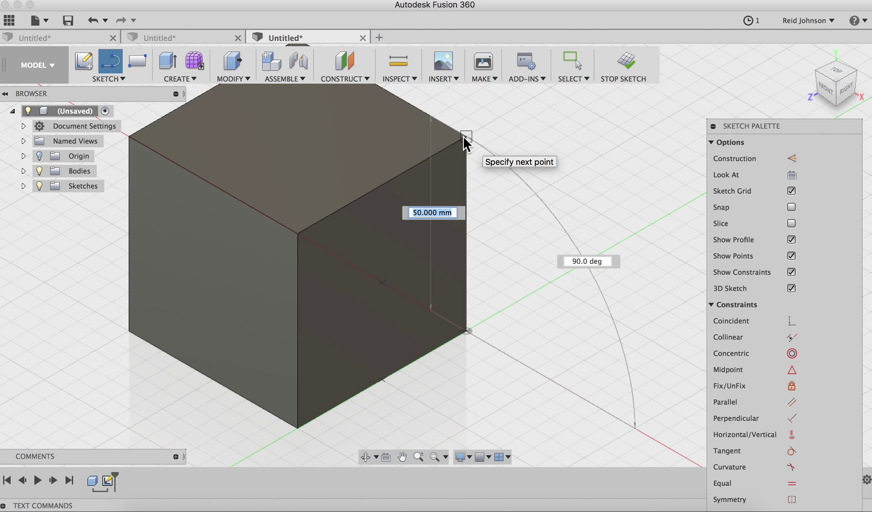
pyautogui.click(465, 137)
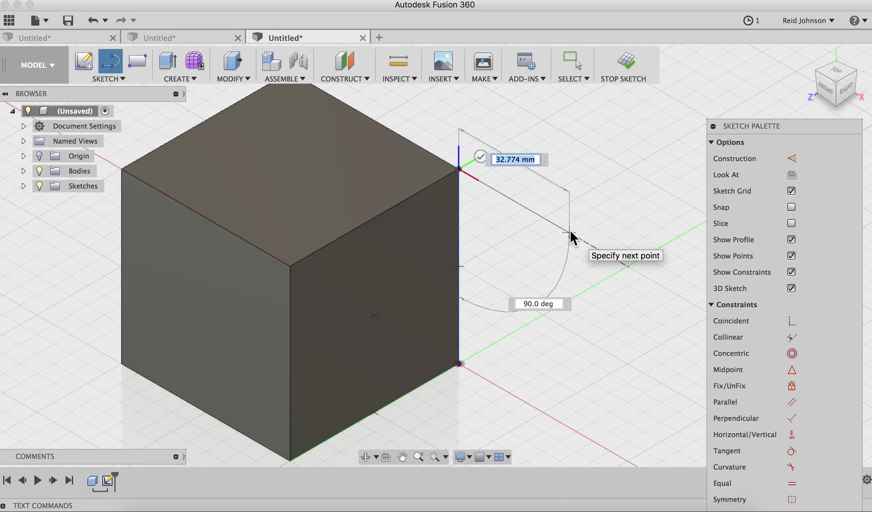
pyautogui.write('50')
pyautogui.press('Return')
pyautogui.press('Escape')
# Step: Add a short undimensioned line from the 50 mm segment's outer end along the cube's edge
pyautogui.scroll(1, 600, 270)
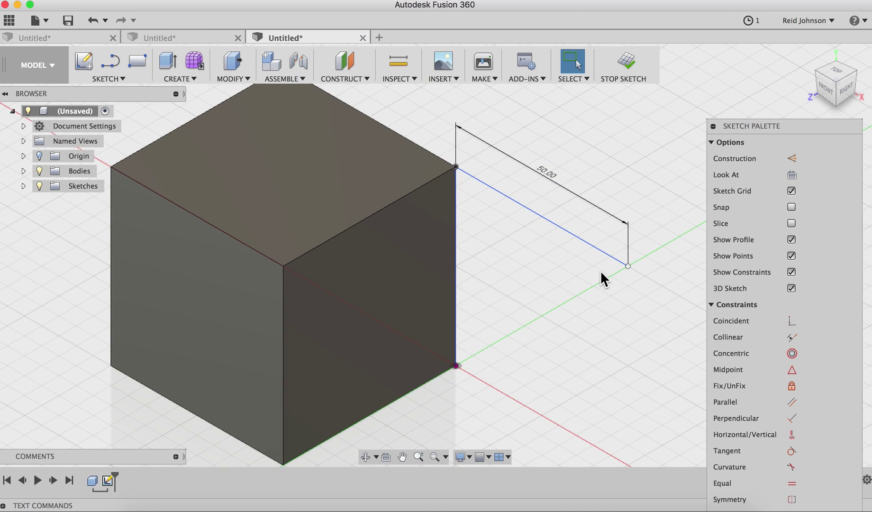
pyautogui.press('l')
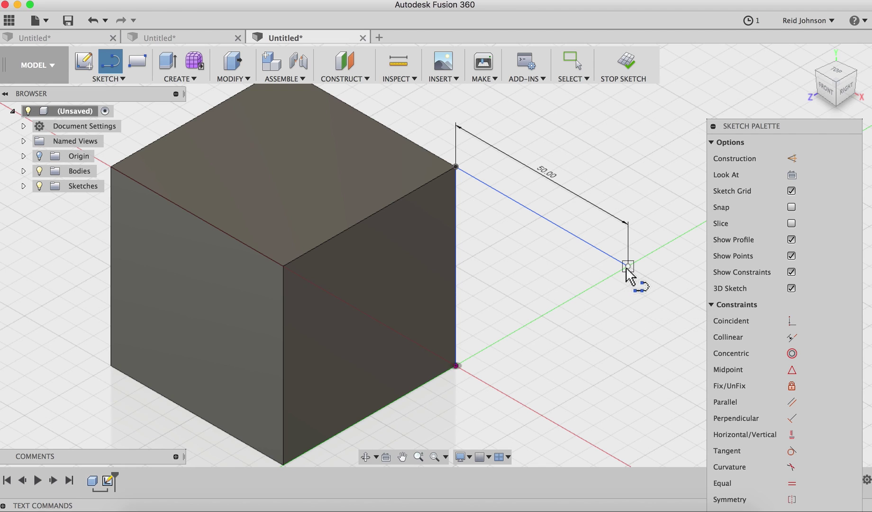
pyautogui.click(626, 267)
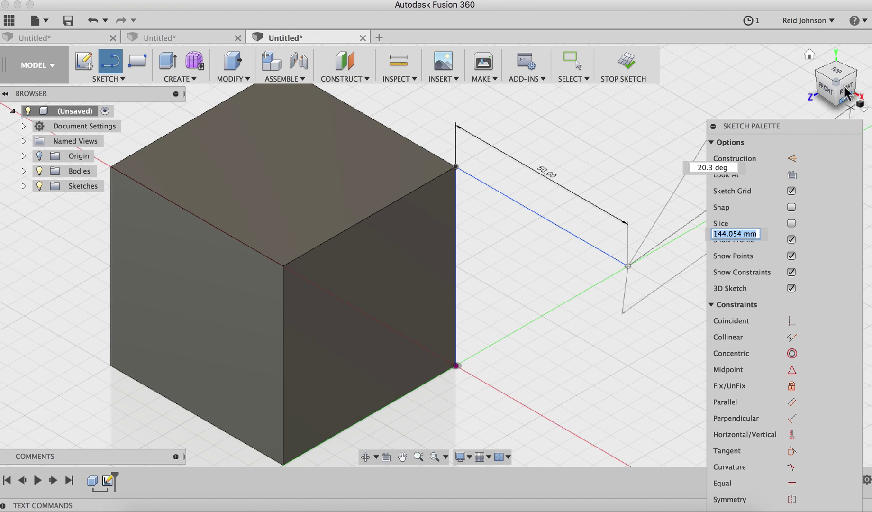
pyautogui.moveTo(839, 87); pyautogui.dragTo(616, 95)
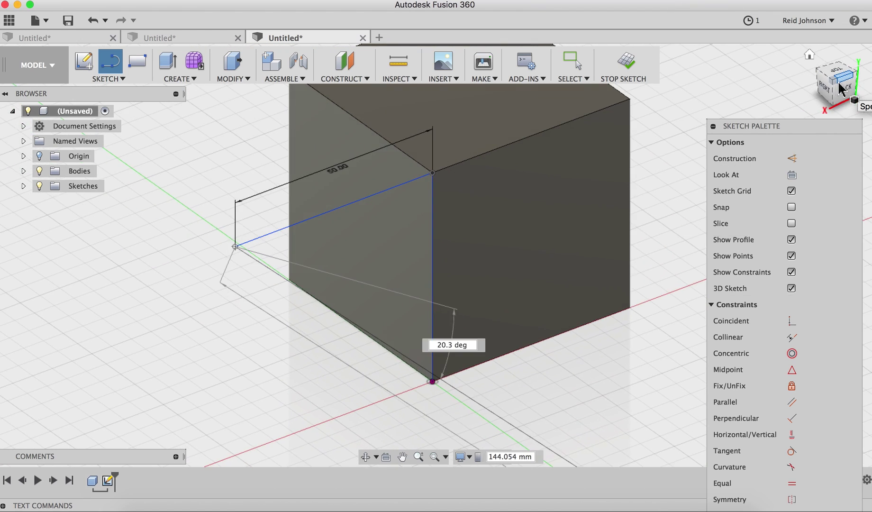
pyautogui.click(234, 247)
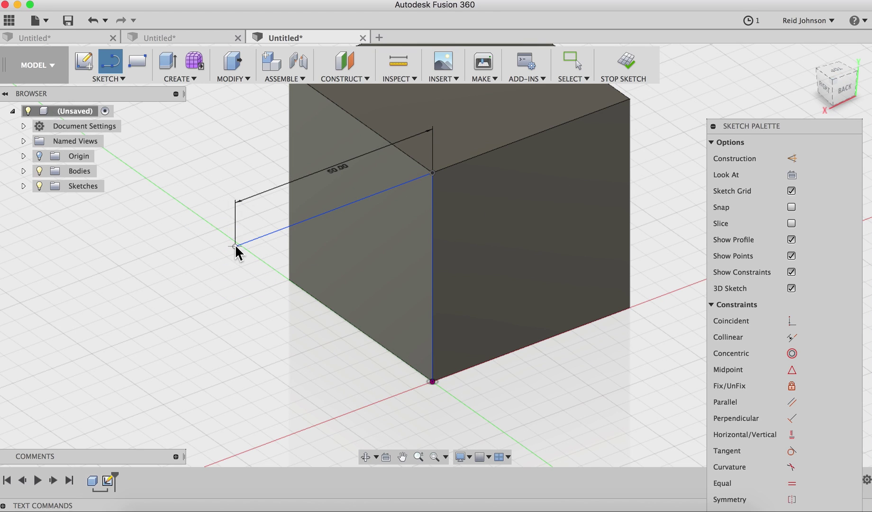
pyautogui.click(236, 245)
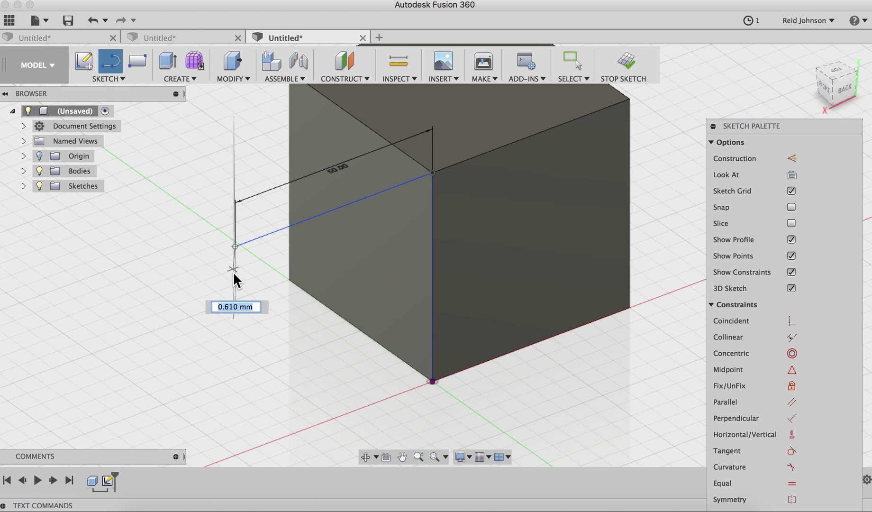
pyautogui.press('Escape')
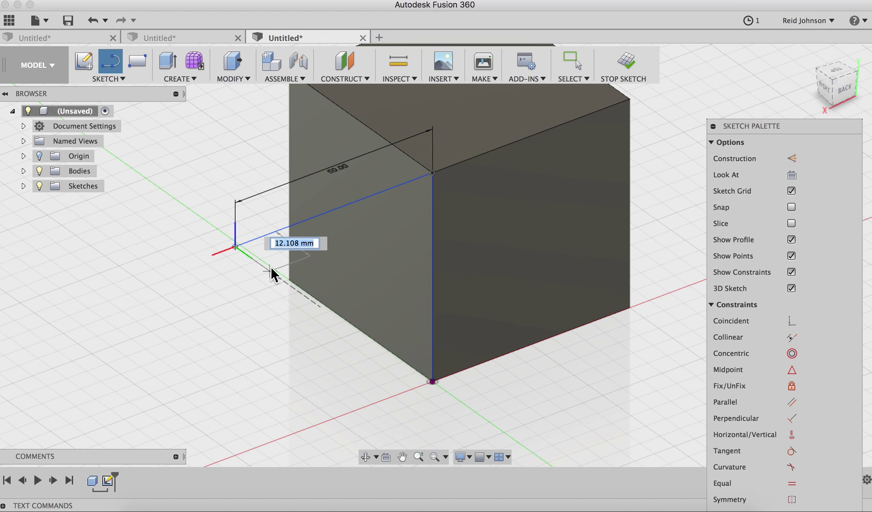
pyautogui.press('Return')
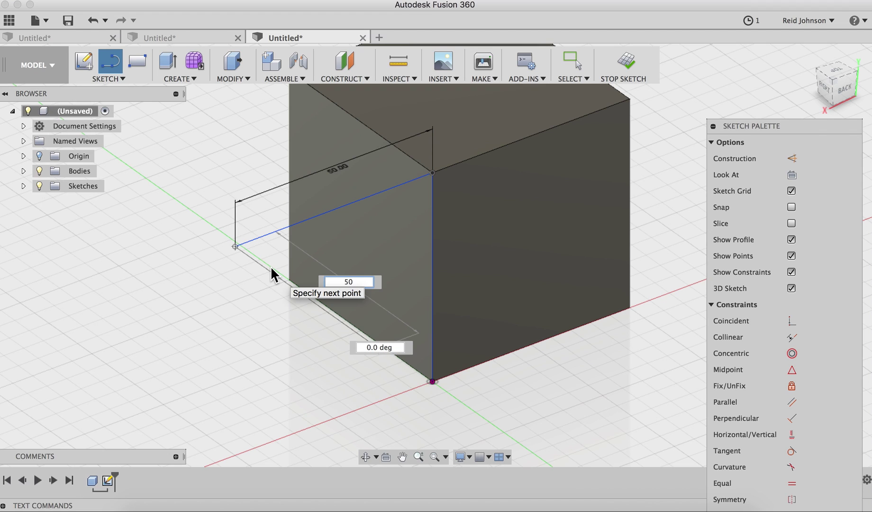
pyautogui.press('BackSpace')
pyautogui.press('BackSpace')
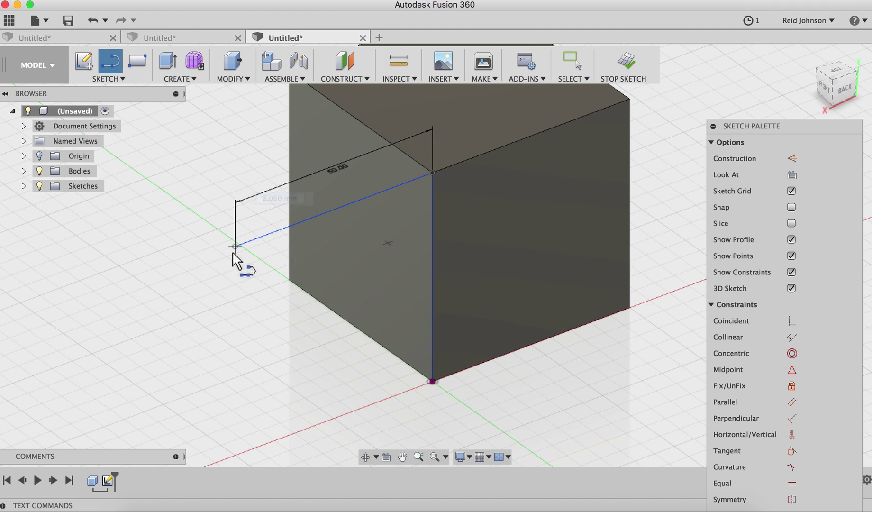
pyautogui.click(315, 305)
pyautogui.press('Escape')
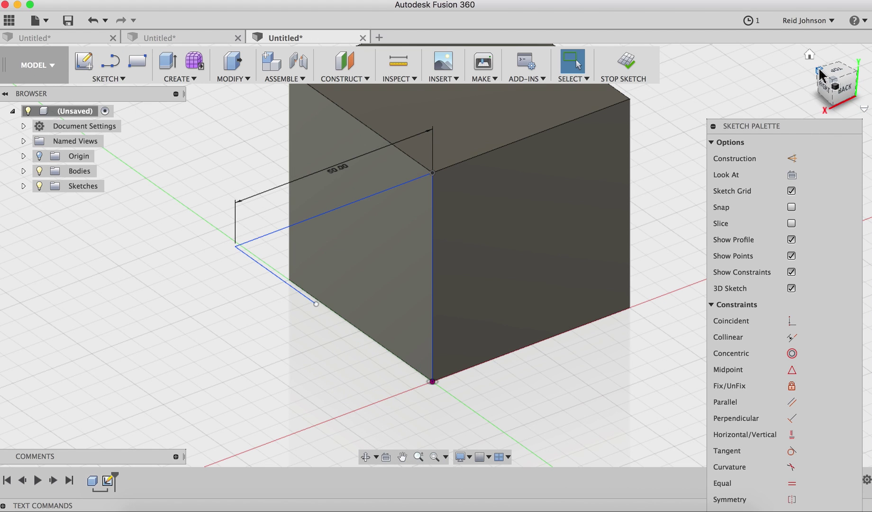
# Step: Delete the short 28 mm line from the path
pyautogui.click(819, 71)
pyautogui.press('d')
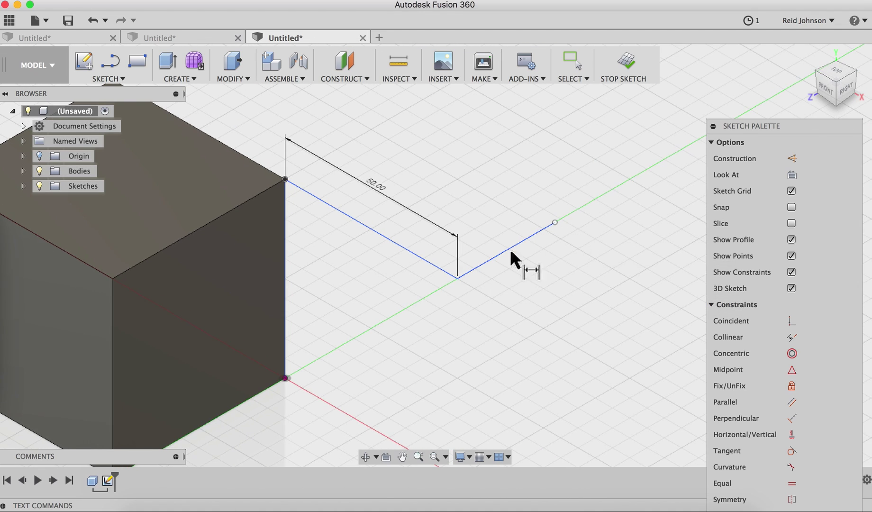
pyautogui.press('Escape')
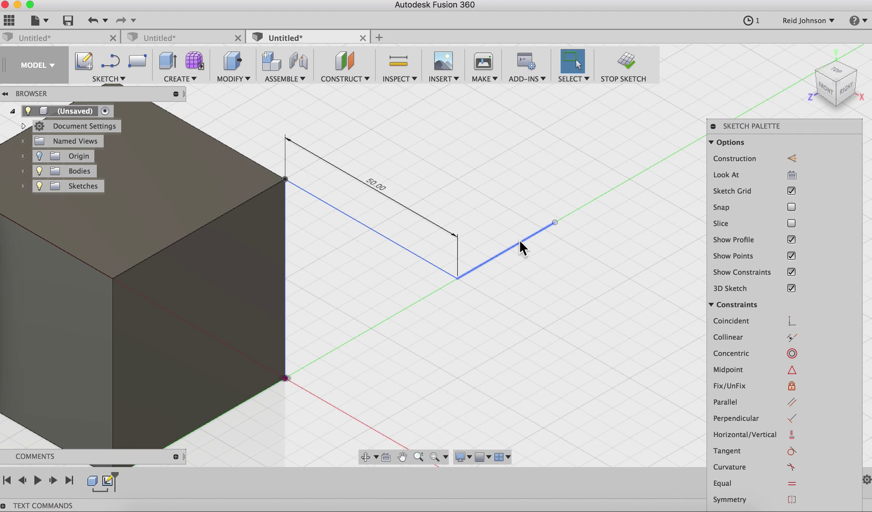
pyautogui.click(519, 240)
pyautogui.press('Delete')
# Step: Redraw a 28 mm line from the path's endpoint
pyautogui.click(110, 60)
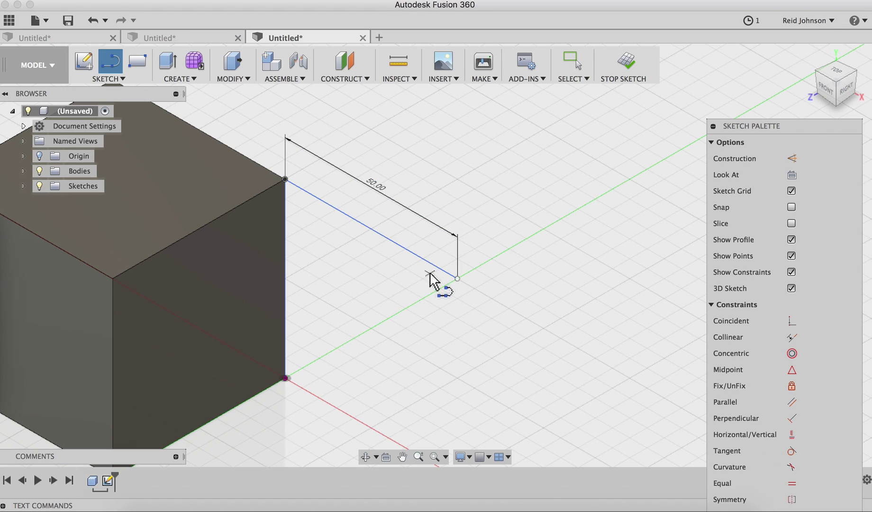
pyautogui.click(457, 278)
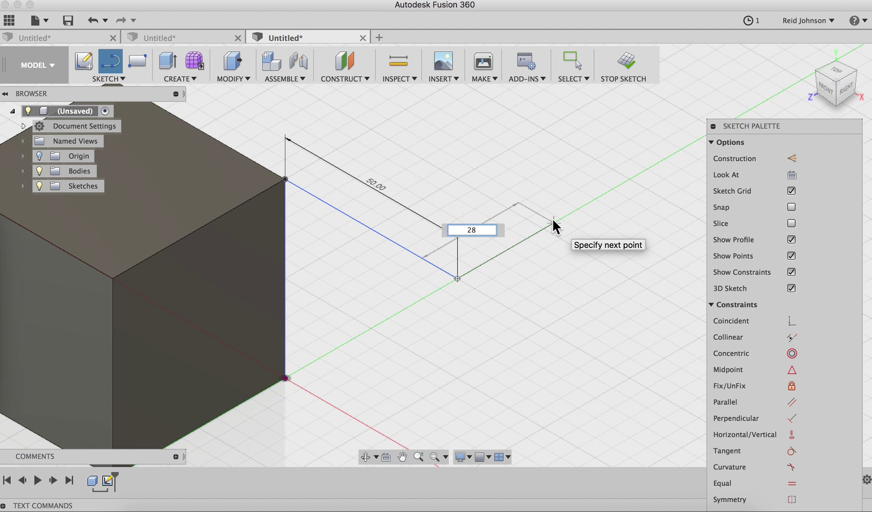
pyautogui.write('28')
pyautogui.press('Return')
pyautogui.press('Escape')
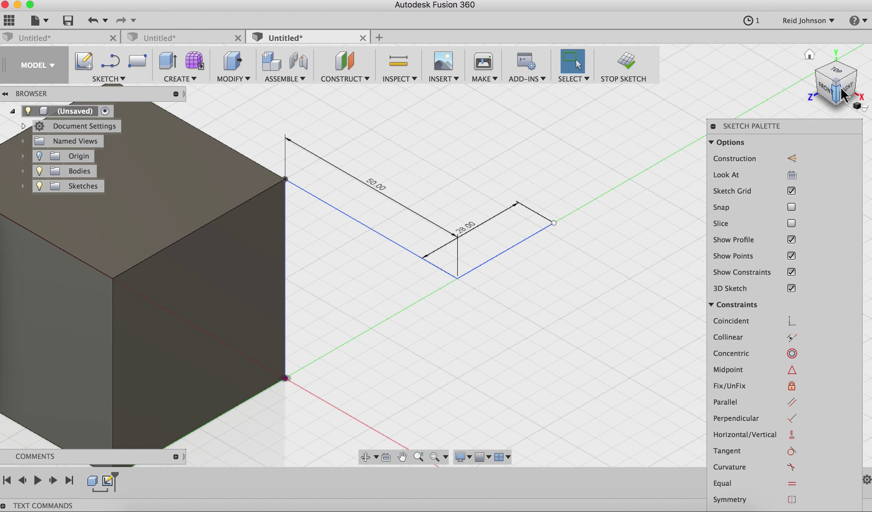
# Step: Change the new line's 28.00 dimension to 50 mm and return to the home view
pyautogui.moveTo(837, 88); pyautogui.dragTo(813, 102)
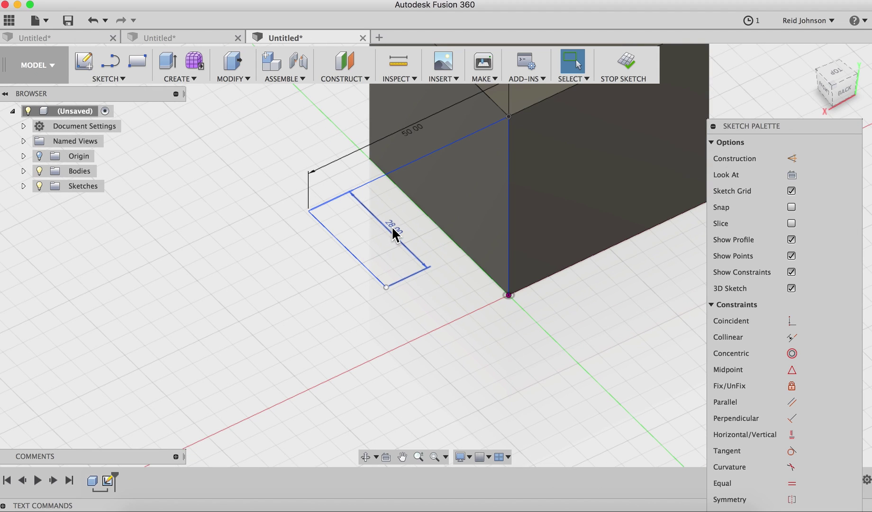
pyautogui.doubleClick(393, 232)
pyautogui.write('50')
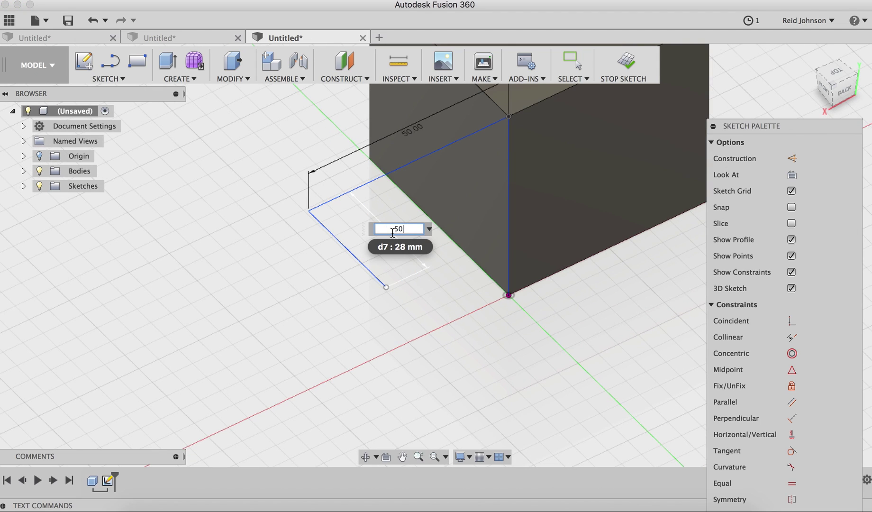
pyautogui.press('Return')
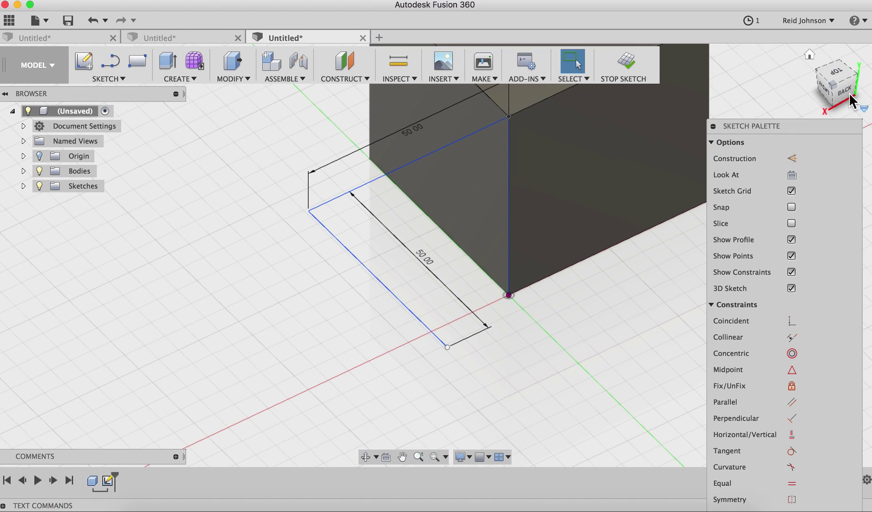
pyautogui.moveTo(834, 92); pyautogui.dragTo(29, 72)
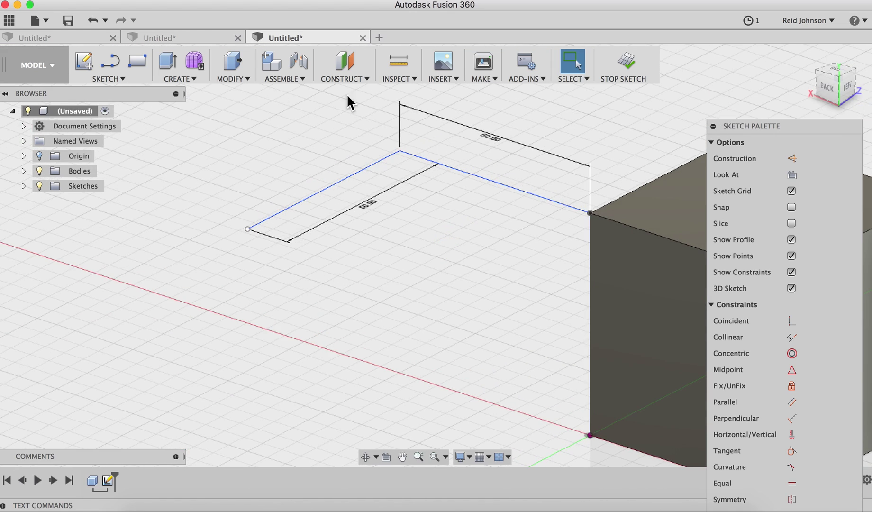
pyautogui.press('F6')
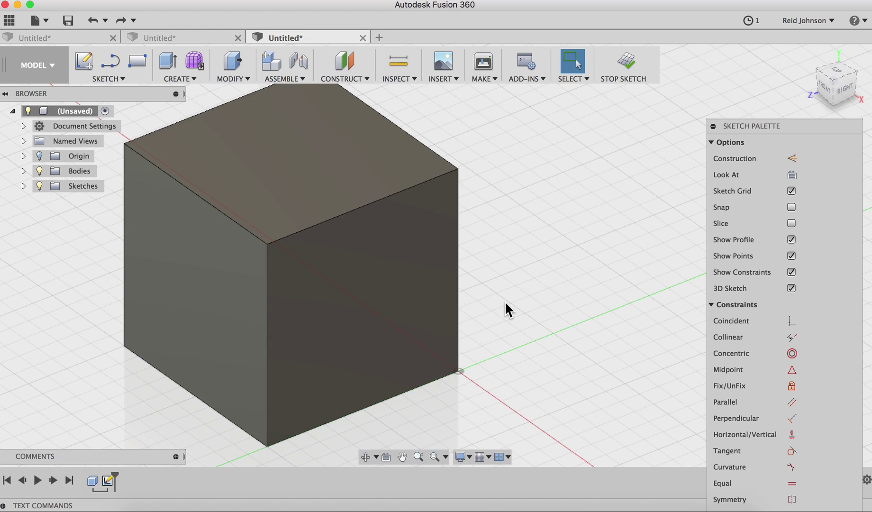
# Step: Draw a line up the cube's front-right edge, then a 50 mm segment outward from the top corner
pyautogui.click(110, 61)
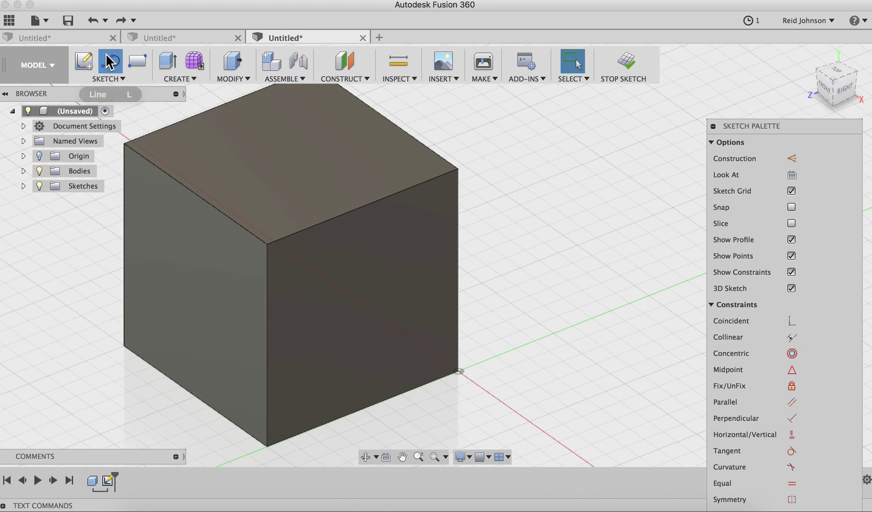
pyautogui.click(457, 368)
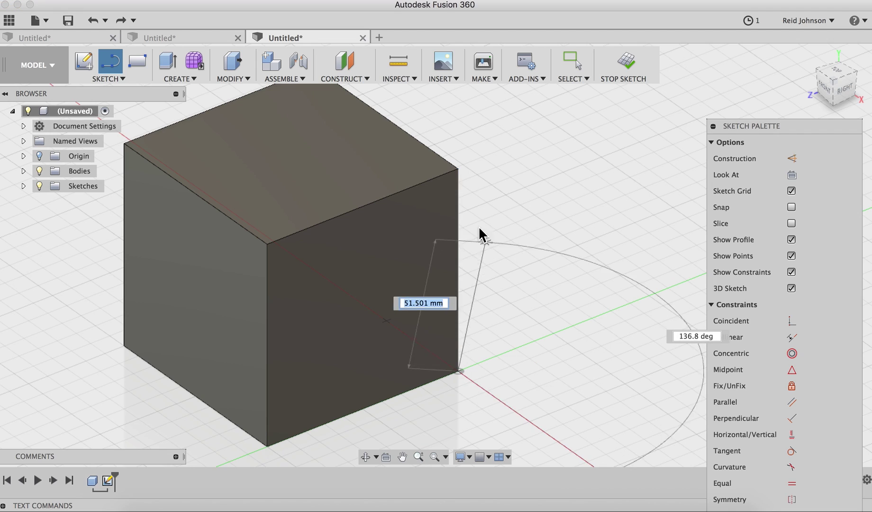
pyautogui.click(457, 168)
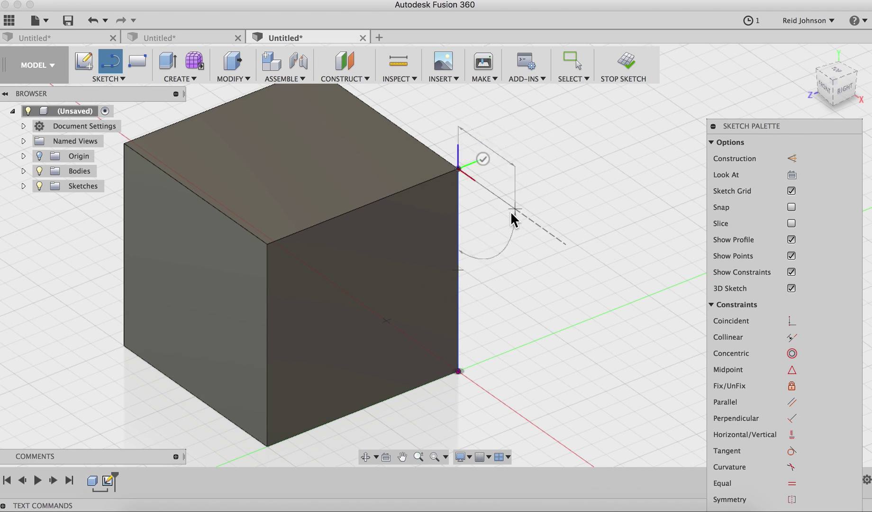
pyautogui.write('50')
pyautogui.press('Tab')
pyautogui.press('Return')
pyautogui.press('Escape')
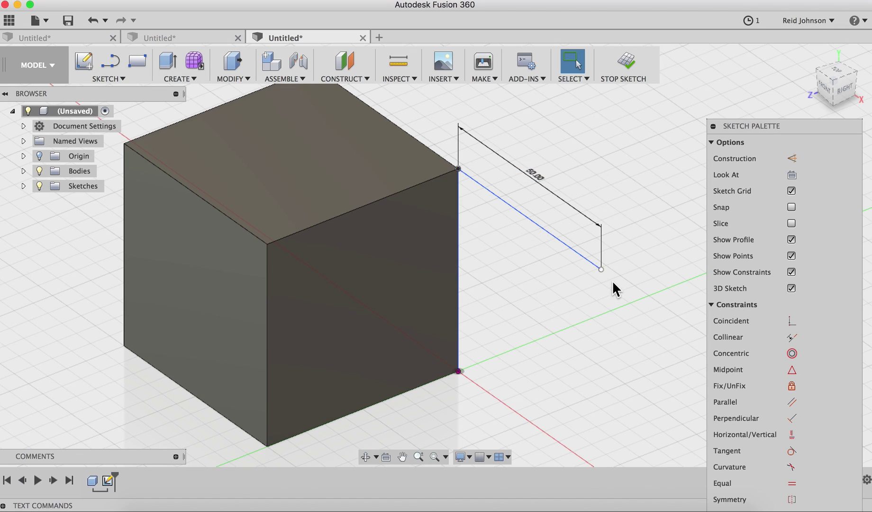
pyautogui.press('l')
pyautogui.click(601, 269)
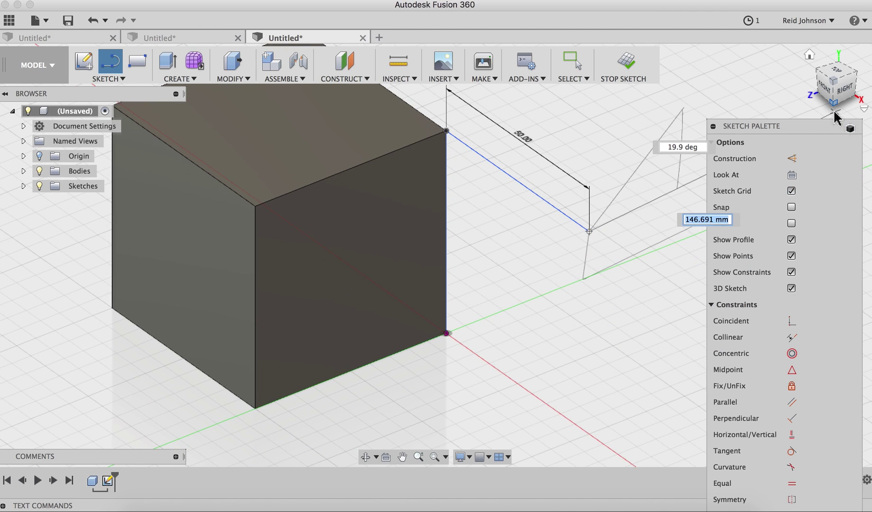
# Step: Draw a stray segment along the red axis, then undo it
pyautogui.click(857, 90)
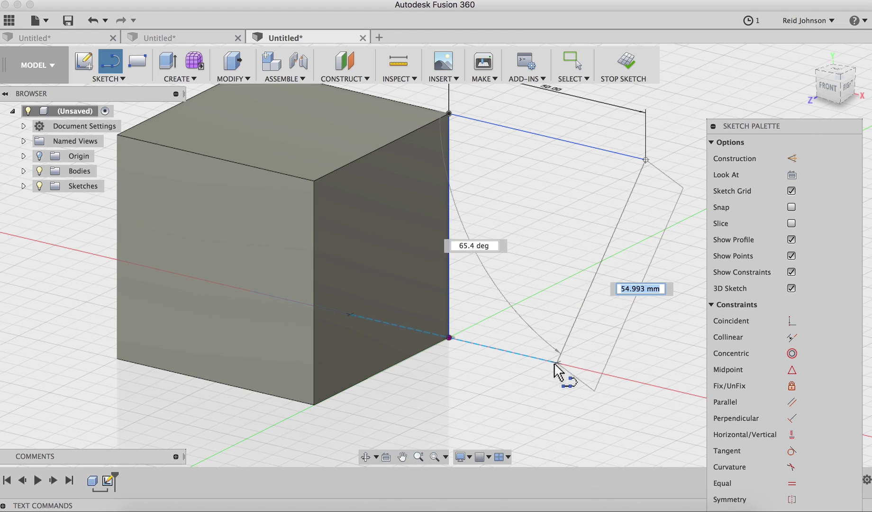
pyautogui.click(590, 367)
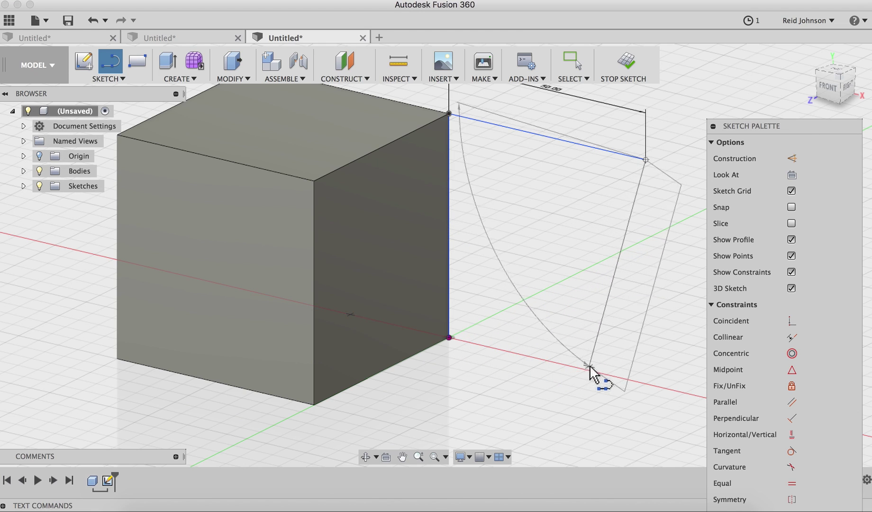
pyautogui.click(645, 384)
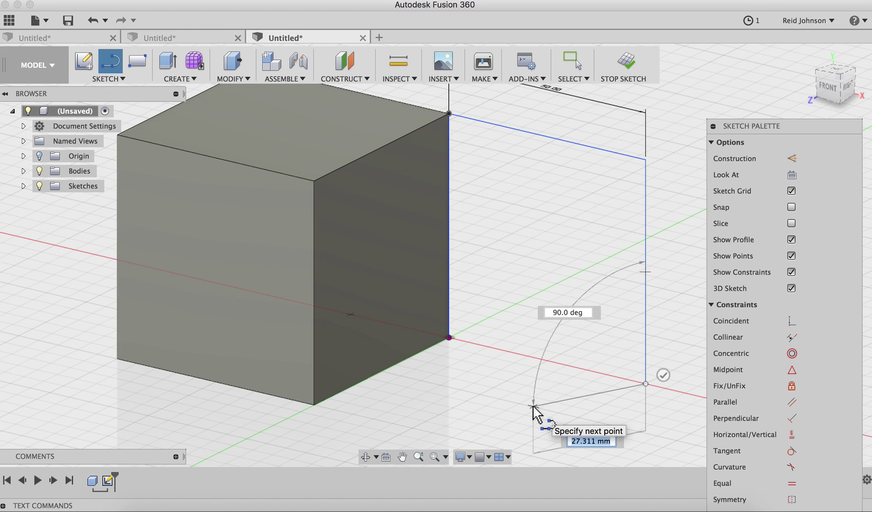
pyautogui.press('Escape')
pyautogui.press('super+z')
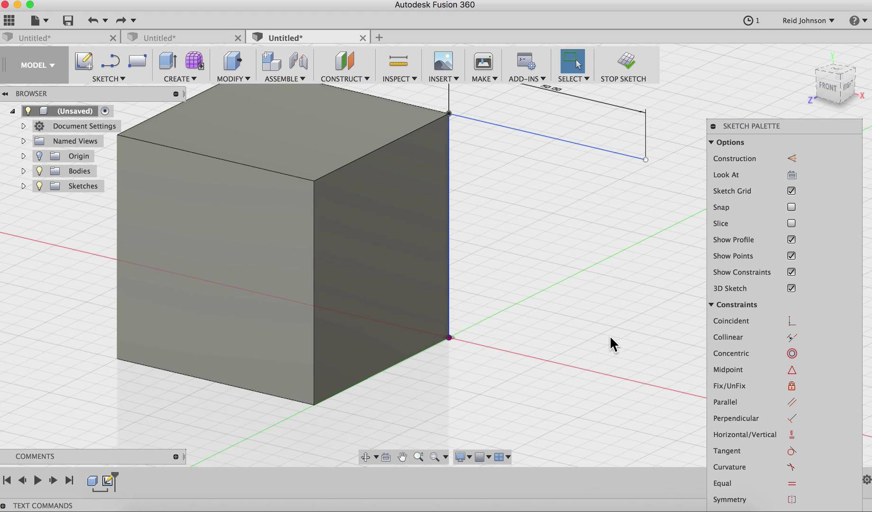
# Step: Draw a 50 mm vertical line dropping from the outward segment's end
pyautogui.press('l')
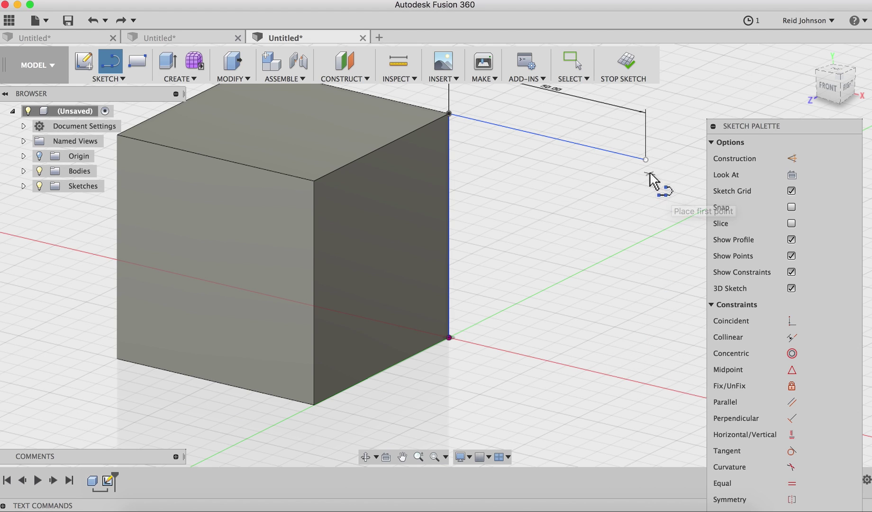
pyautogui.click(646, 160)
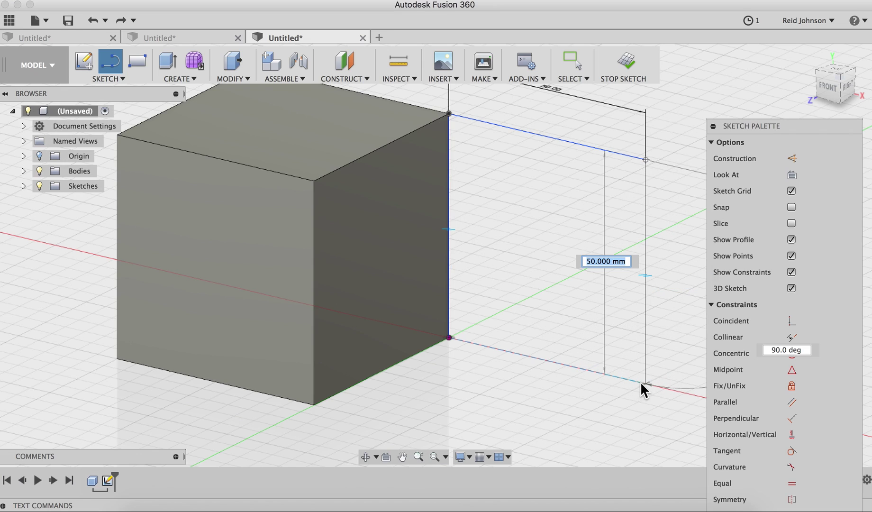
pyautogui.write('50')
pyautogui.press('Return')
pyautogui.press('Escape')
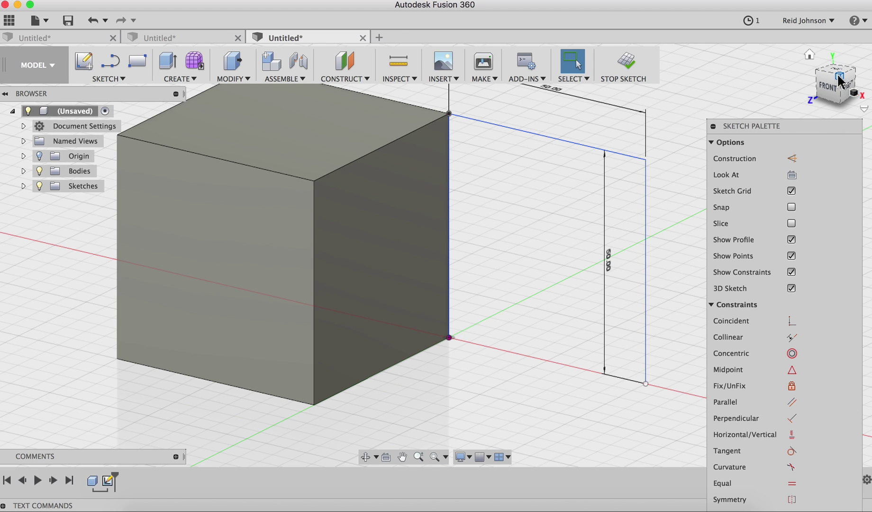
# Step: Reorient to an isometric view showing the cube and the climbing, outward and dropping path
pyautogui.moveTo(839, 81); pyautogui.dragTo(666, 79)
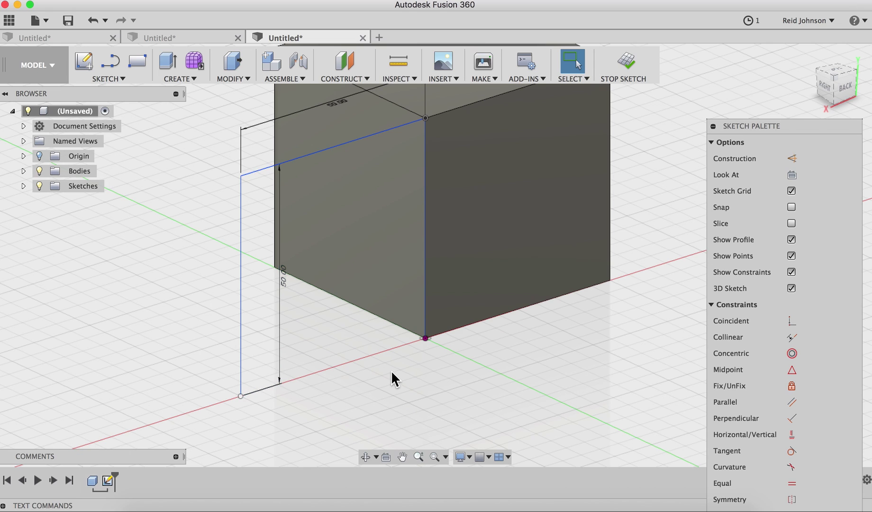
pyautogui.scroll(-5, 510, 293)
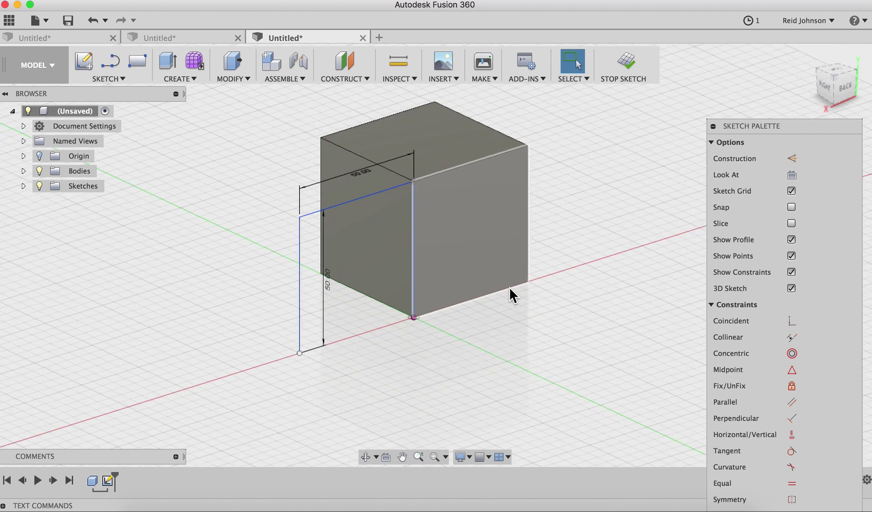
pyautogui.scroll(-2, 474, 159)
pyautogui.scroll(2, 445, 199)
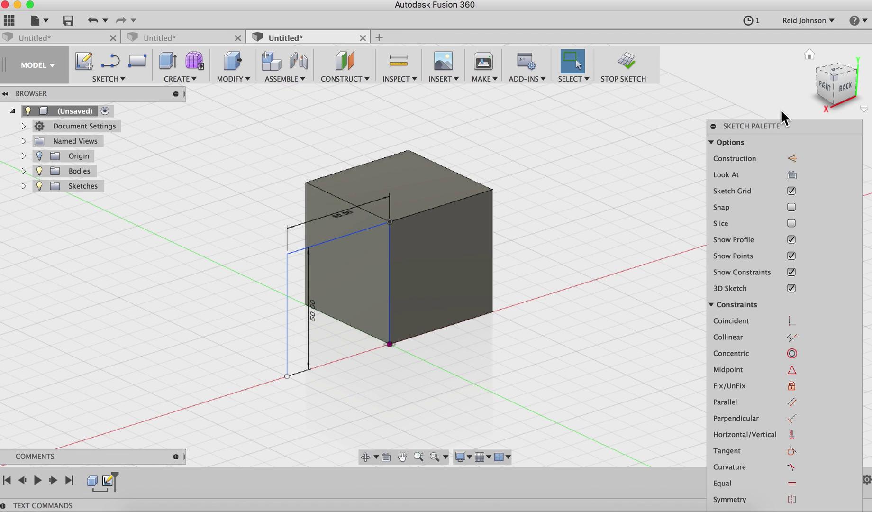
pyautogui.click(105, 80)
pyautogui.click(90, 226)
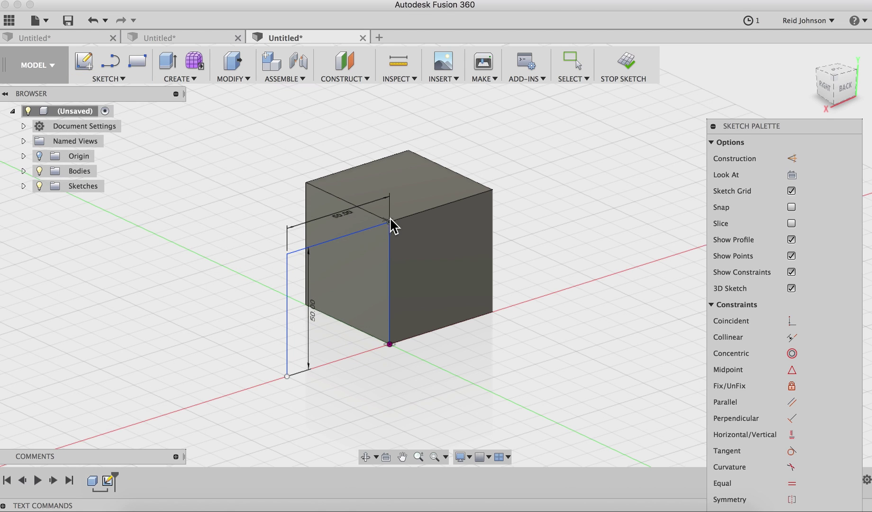
pyautogui.click(835, 109)
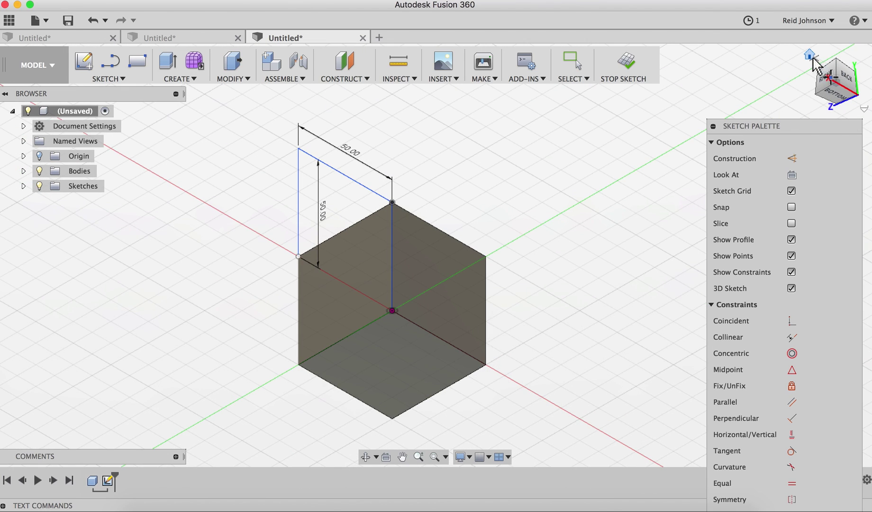
pyautogui.click(814, 62)
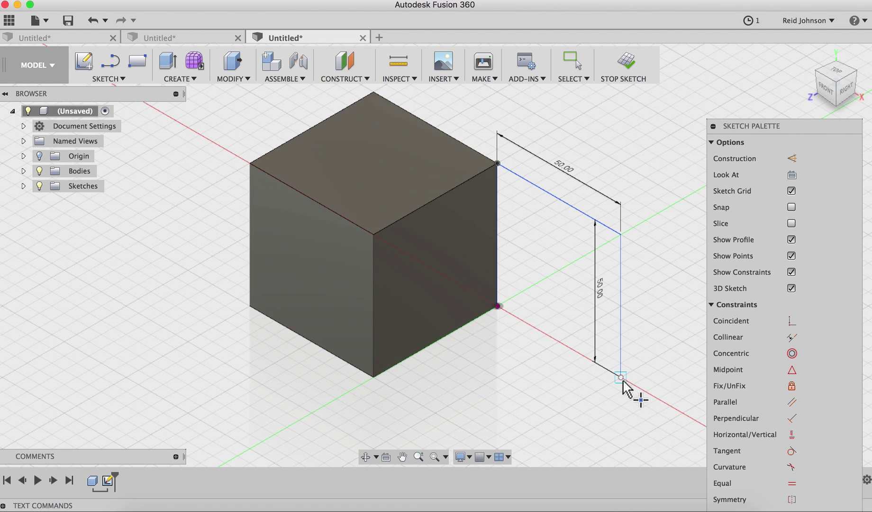
pyautogui.hscroll(5, 627, 389)
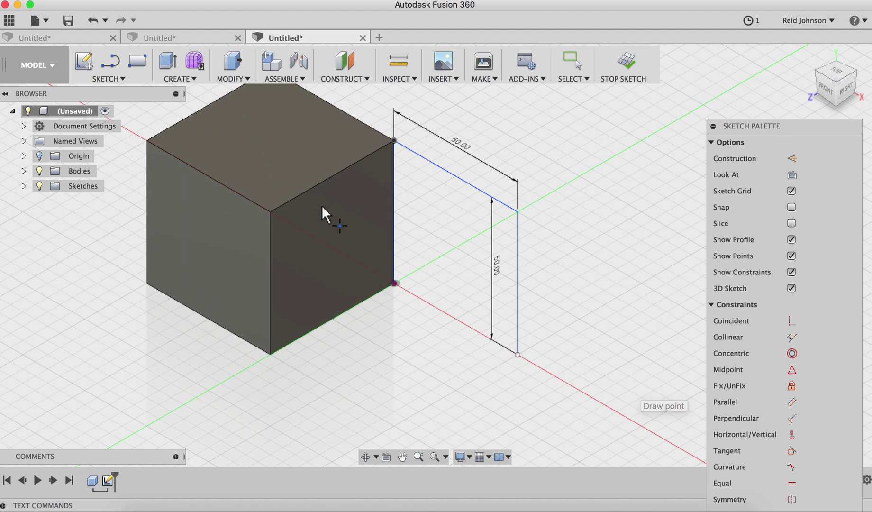
# Step: Draw a 25 mm segment along the red axis from the drop's lower end
pyautogui.click(110, 60)
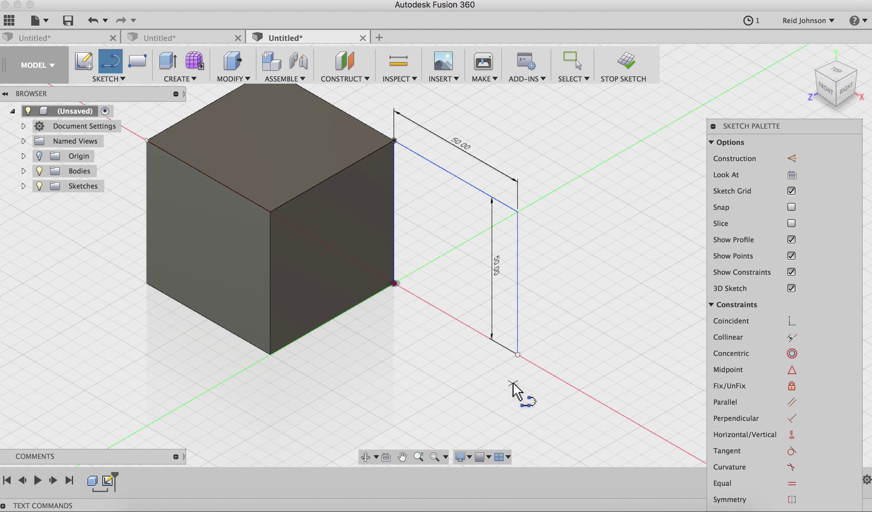
pyautogui.click(518, 355)
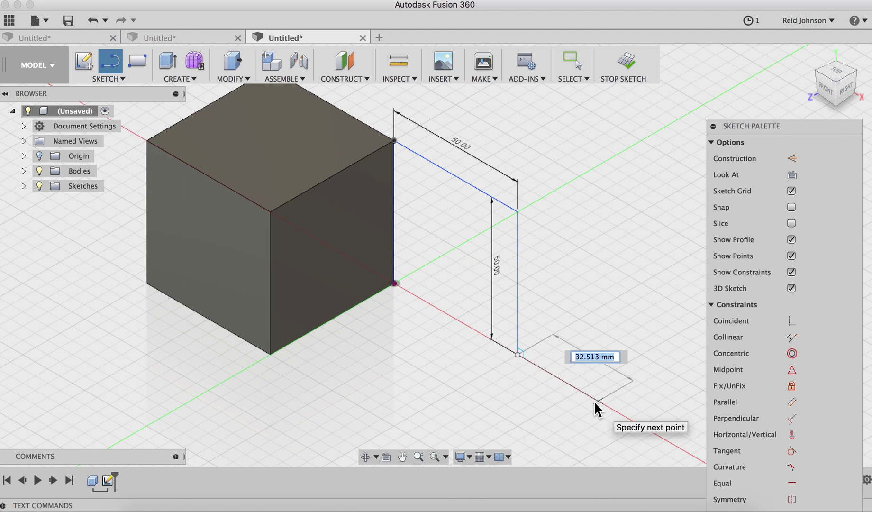
pyautogui.write('25')
pyautogui.press('Return')
pyautogui.press('Escape')
pyautogui.hscroll(5, 594, 401)
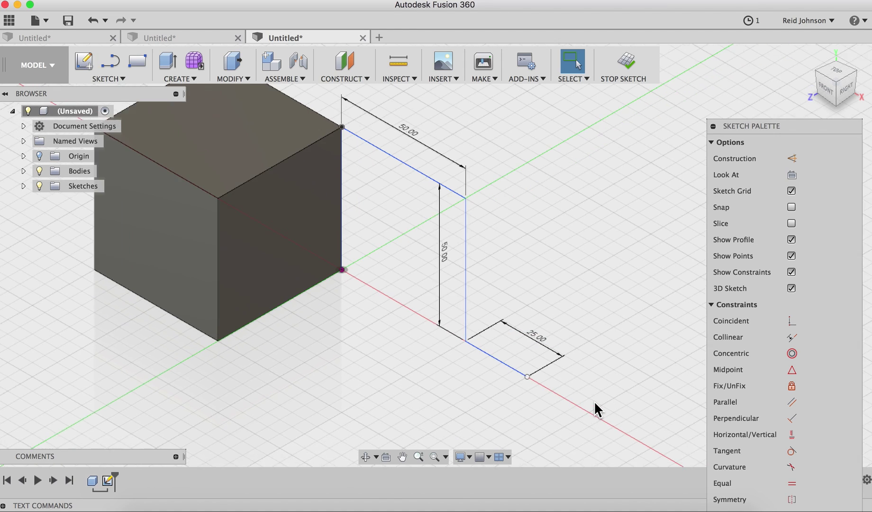
# Step: Place a sketch point at the 25 mm segment's end (X 75 mm)
pyautogui.click(120, 79)
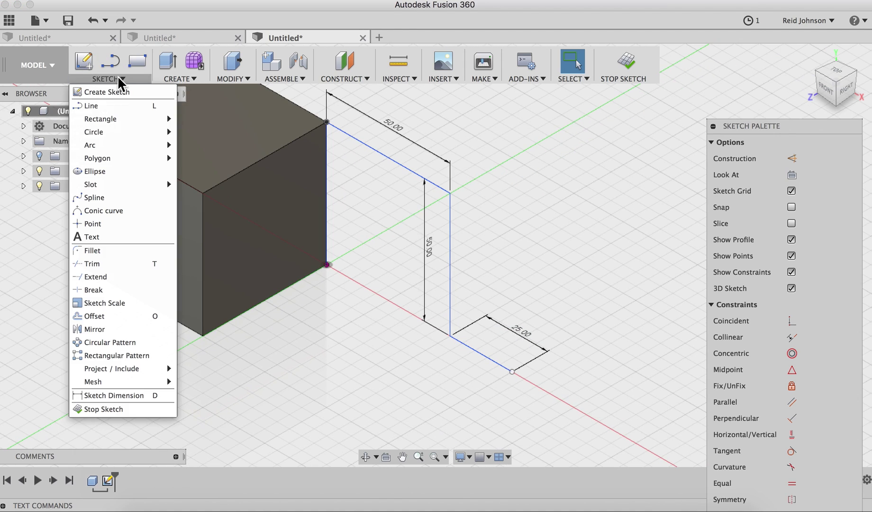
pyautogui.click(100, 224)
pyautogui.click(511, 372)
pyautogui.press('Escape')
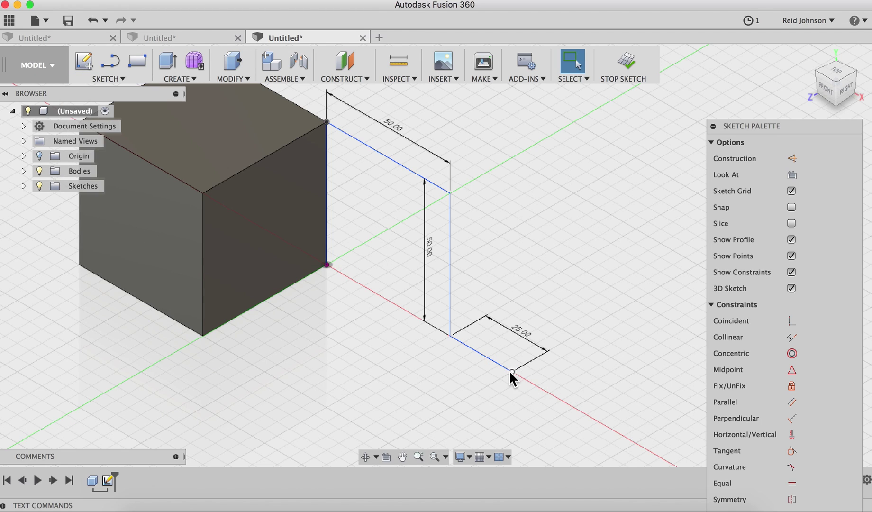
pyautogui.click(511, 372)
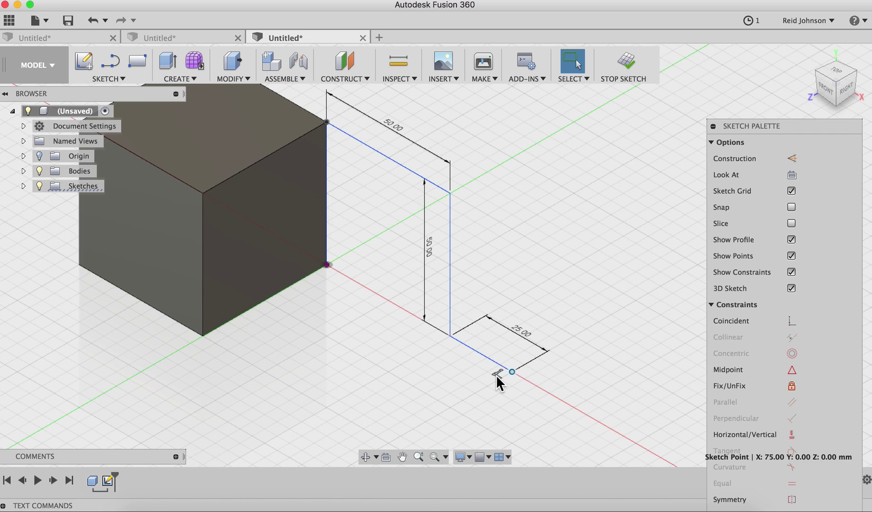
pyautogui.click(497, 374)
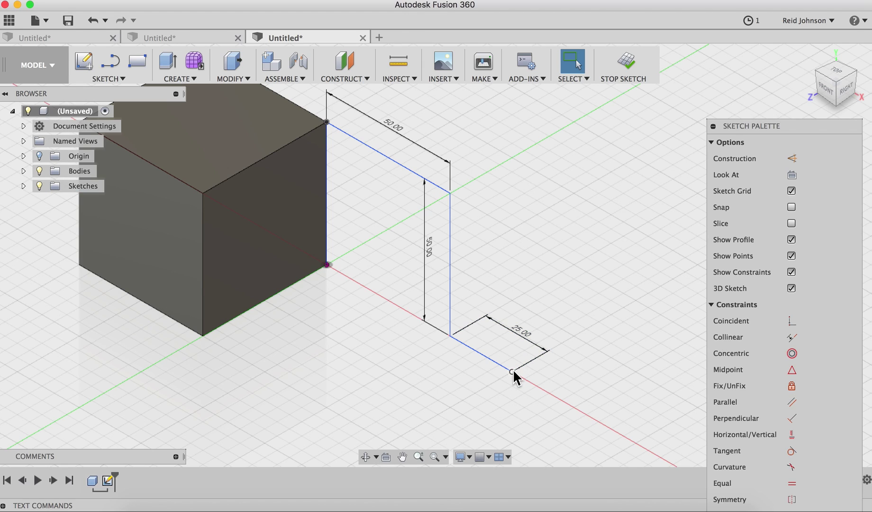
# Step: Move the sketch point 100 mm straight up along Z with Move/Copy
pyautogui.click(512, 371)
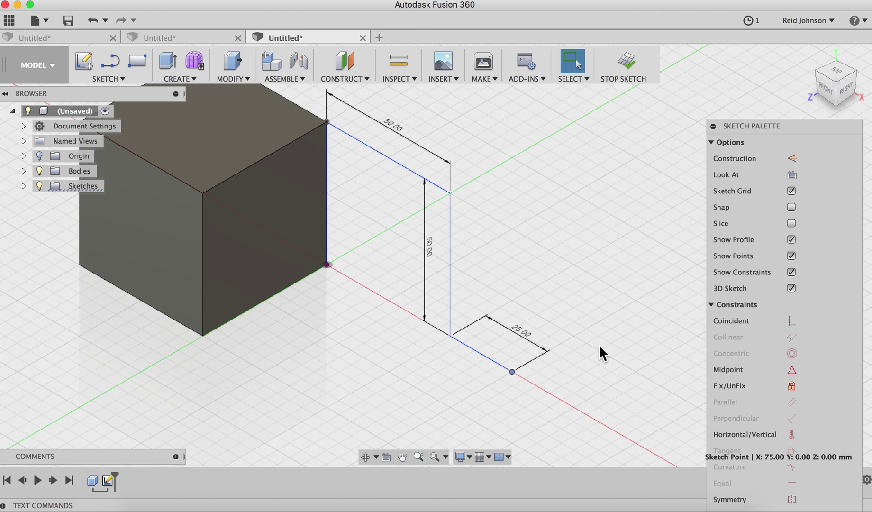
pyautogui.rightClick(572, 294)
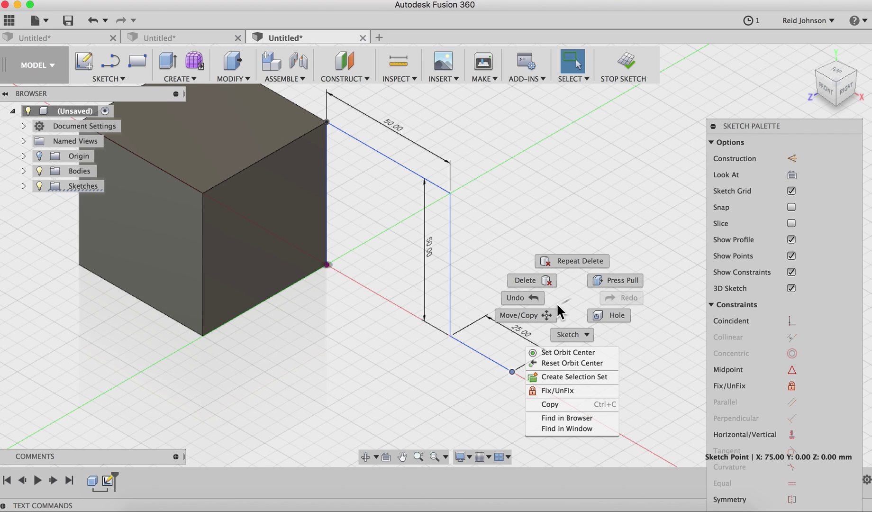
pyautogui.press('Escape')
pyautogui.press('m')
pyautogui.moveTo(423, 358); pyautogui.dragTo(351, 365, button='middle')
pyautogui.moveTo(438, 353); pyautogui.dragTo(444, 151)
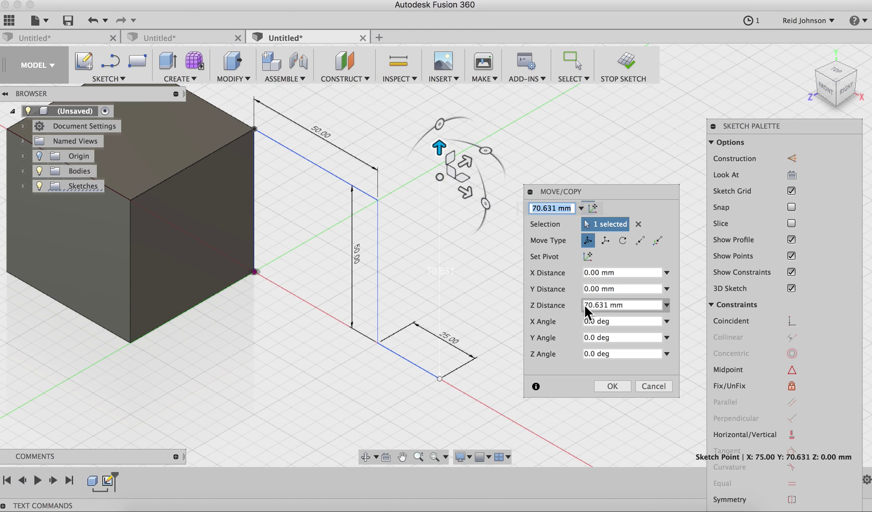
pyautogui.click(608, 304)
pyautogui.write('100')
pyautogui.click(619, 385)
pyautogui.click(103, 79)
# Step: Draw a 100 mm vertical line up to the raised point, then a 50 mm horizontal segment
pyautogui.click(99, 103)
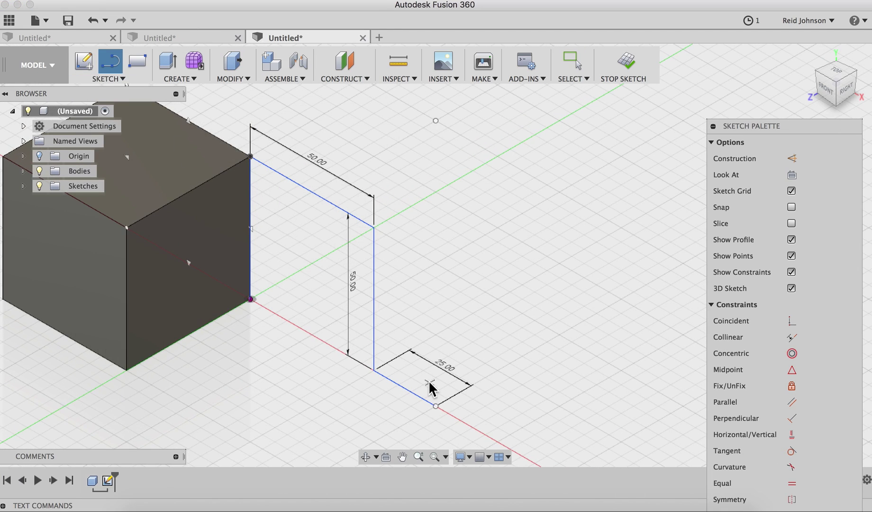
pyautogui.click(436, 406)
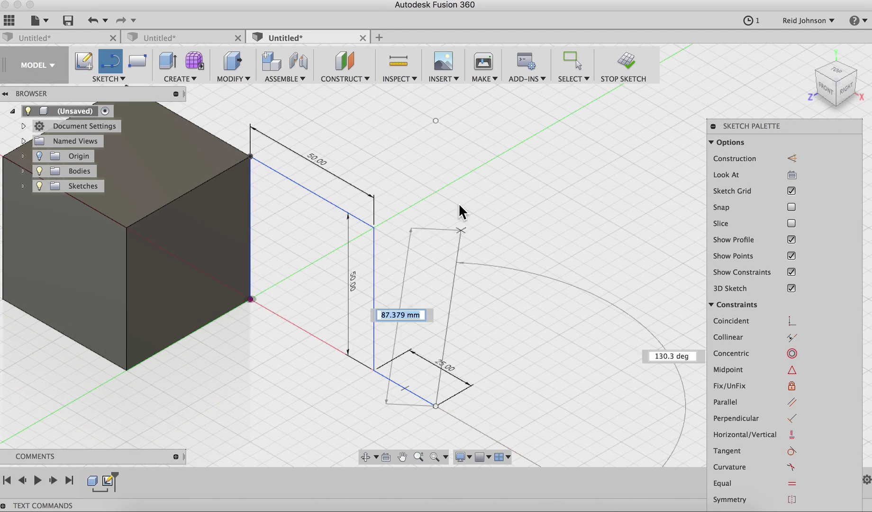
pyautogui.click(436, 122)
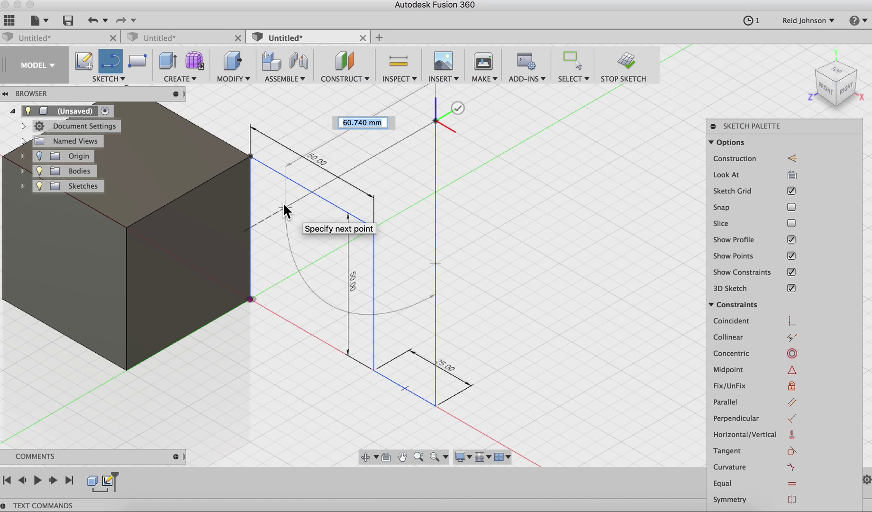
pyautogui.write('50')
pyautogui.press('Return')
pyautogui.press('Escape')
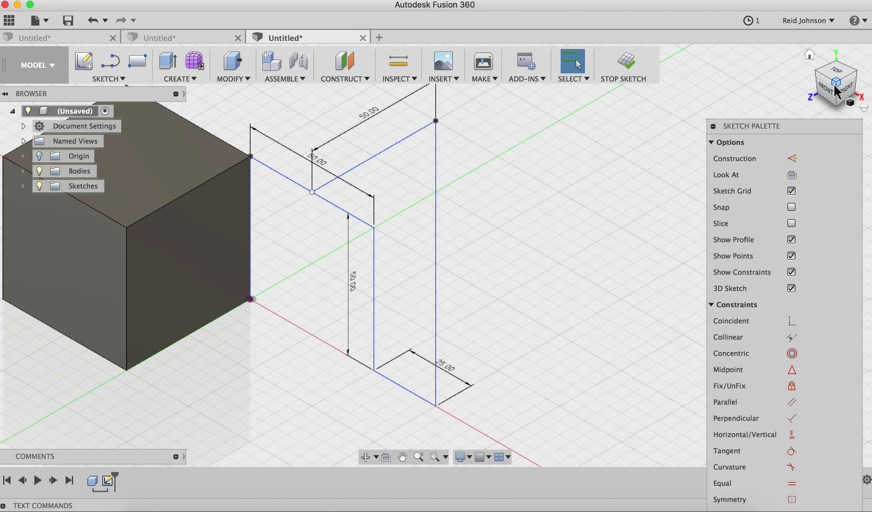
pyautogui.moveTo(823, 86)
pyautogui.mouseDown()
pyautogui.moveTo(713, 96)
pyautogui.moveTo(836, 90)
pyautogui.mouseUp()
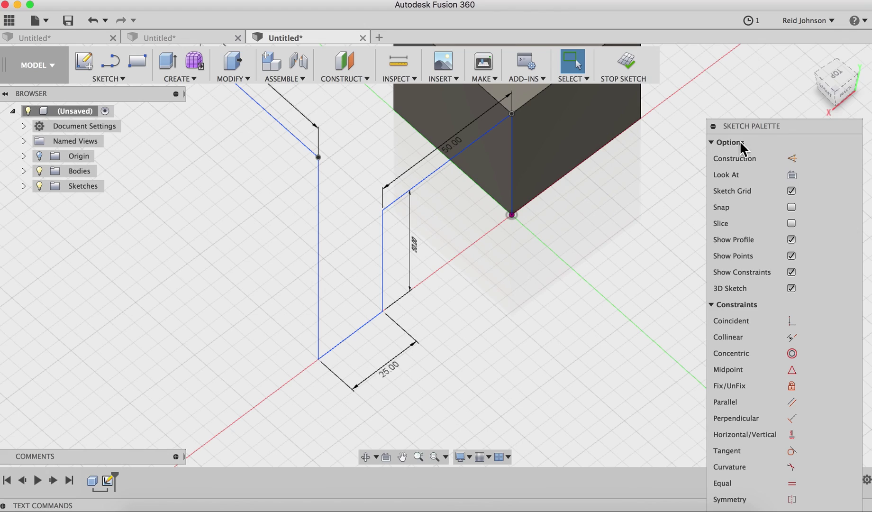
# Step: Fillet the corner between the vertical 50 mm line and the top 50 mm line at 10 mm
pyautogui.click(837, 90)
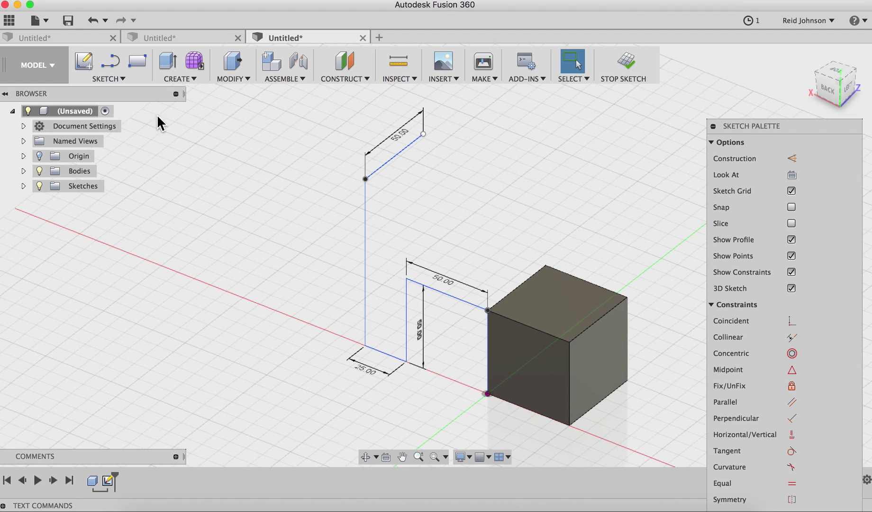
pyautogui.click(108, 77)
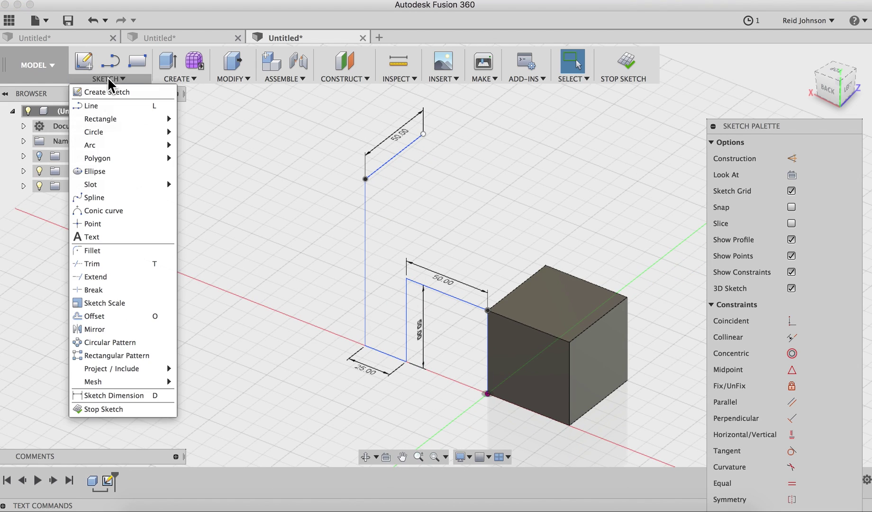
pyautogui.click(97, 252)
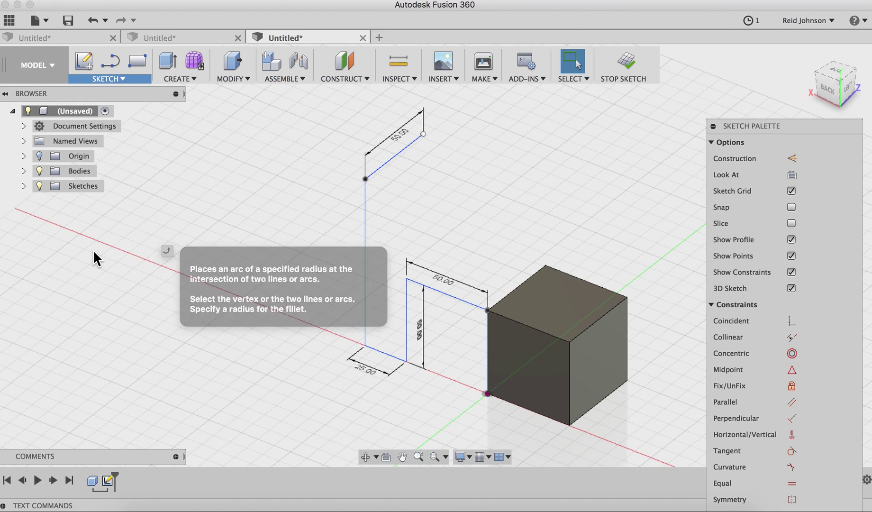
pyautogui.click(406, 326)
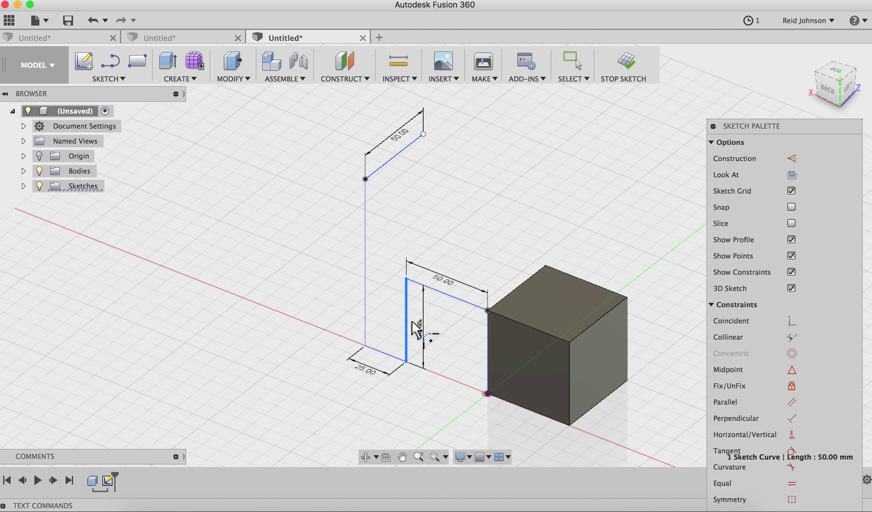
pyautogui.click(452, 296)
pyautogui.press('Return')
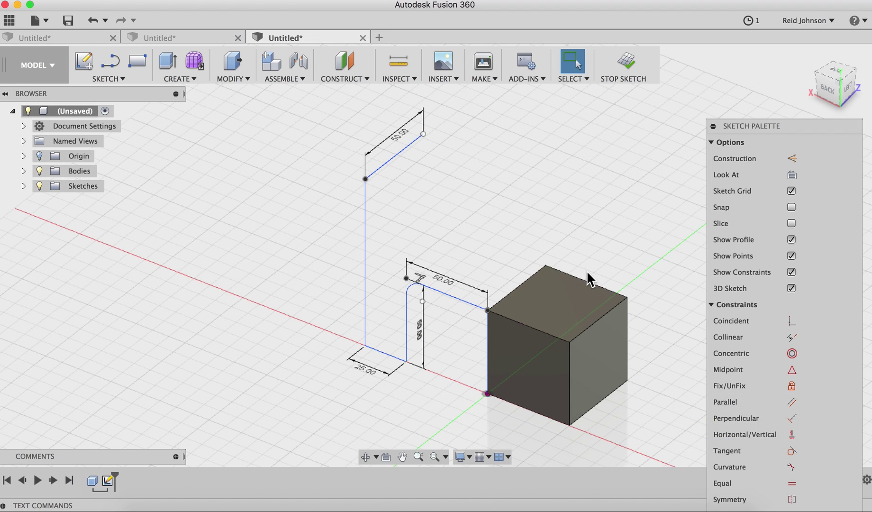